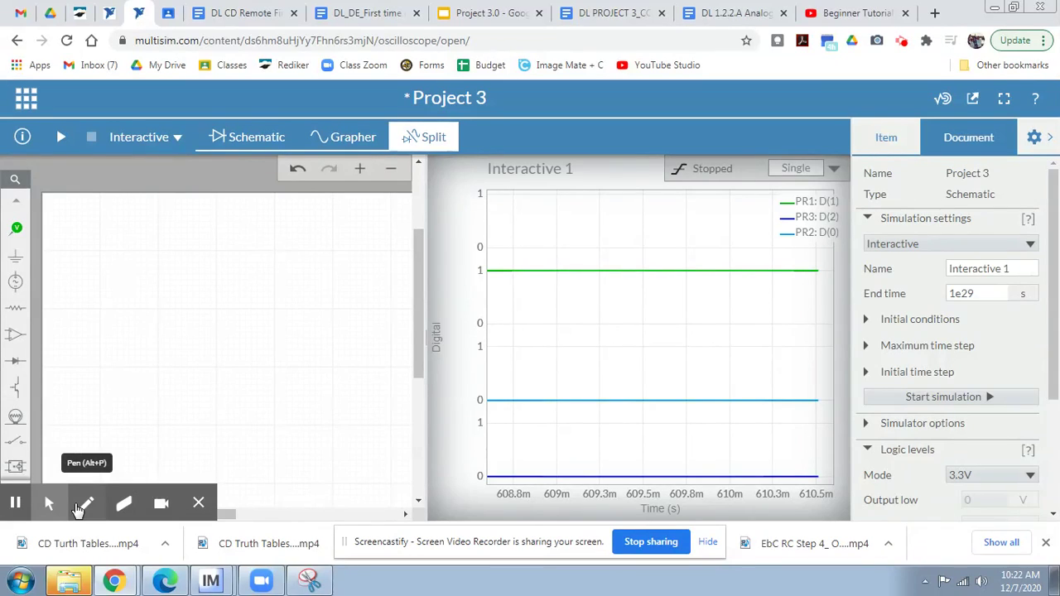
Open the parts search to look for DC Voltage (VCC).
left_click(49, 503)
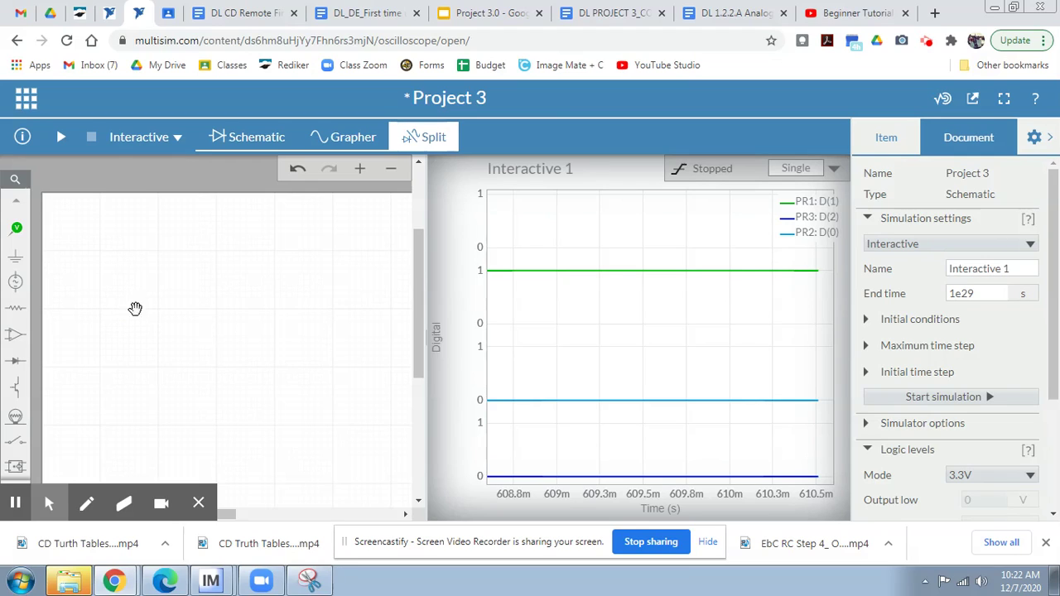
Search 'vcc' and drop the 5 V DC source V1 near the schematic's top left.
left_click(16, 179)
type("vcc")
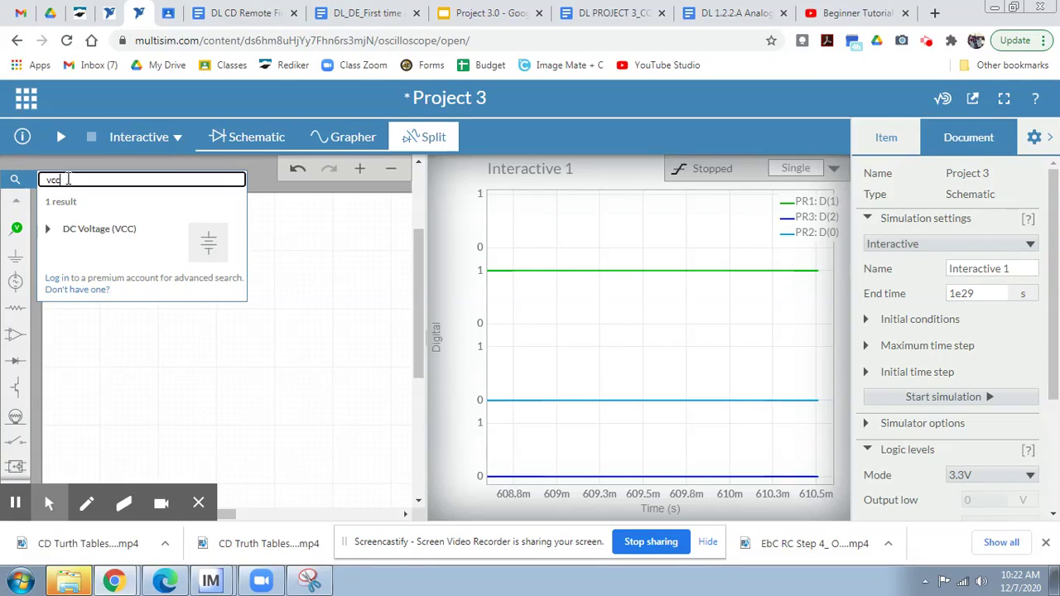
left_click(209, 245)
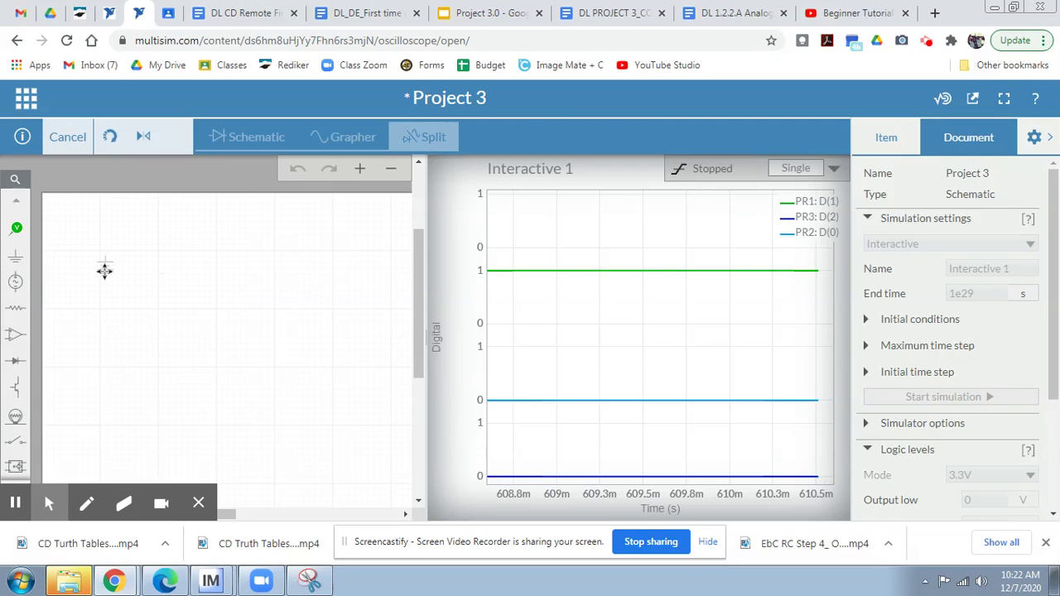
left_click(98, 263)
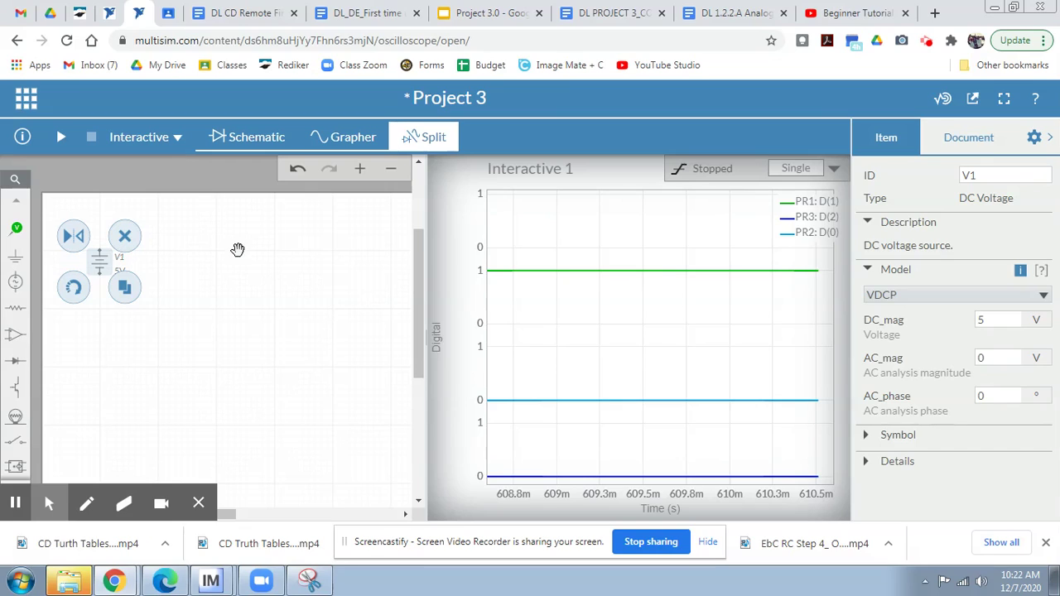
Search 'spdt', place switch S1 and mirror it horizontally.
left_click(14, 179)
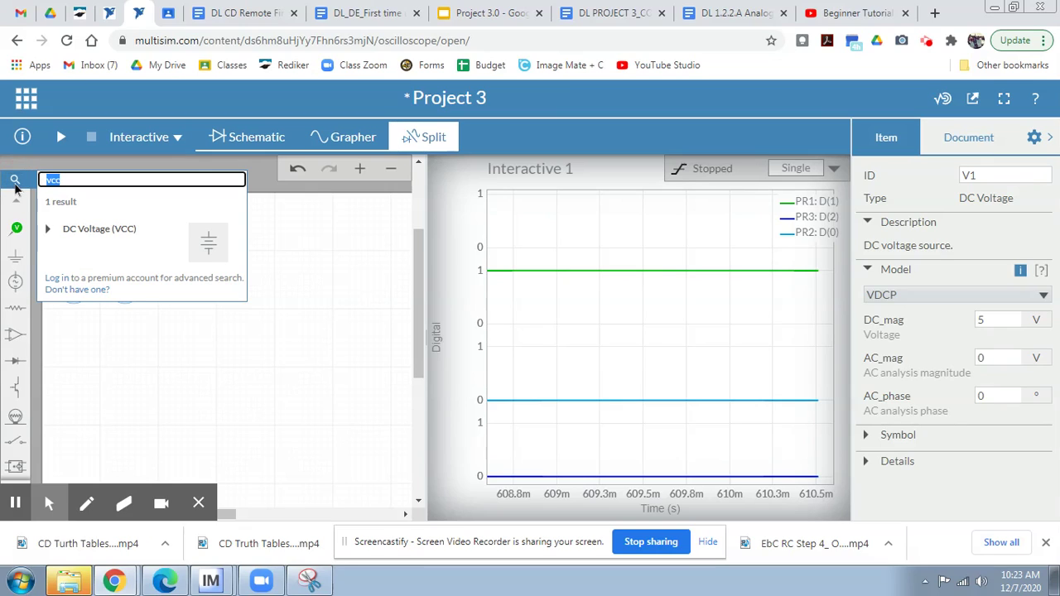
type("spdt")
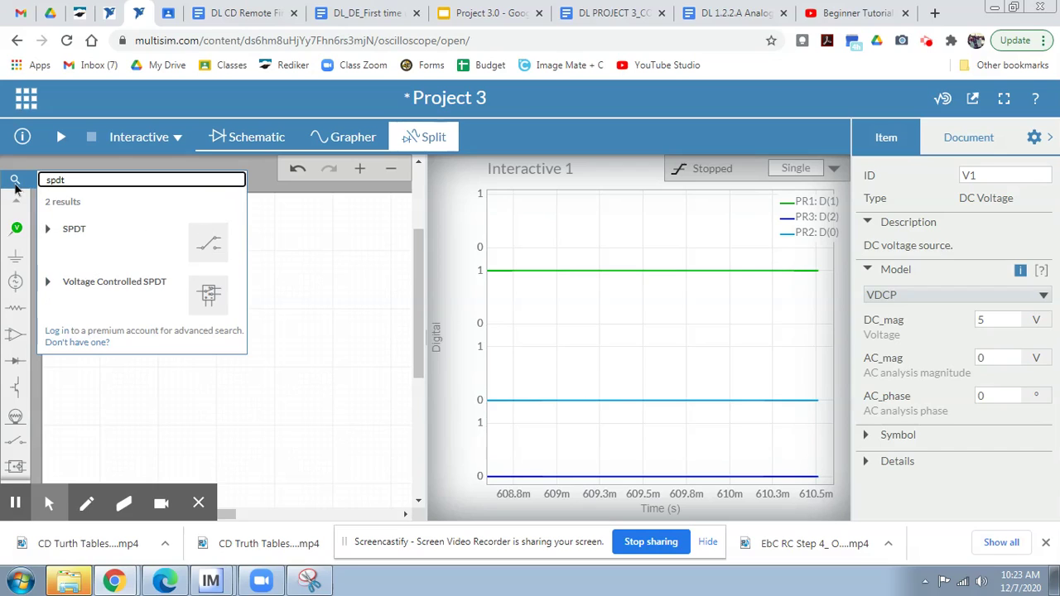
left_click(212, 242)
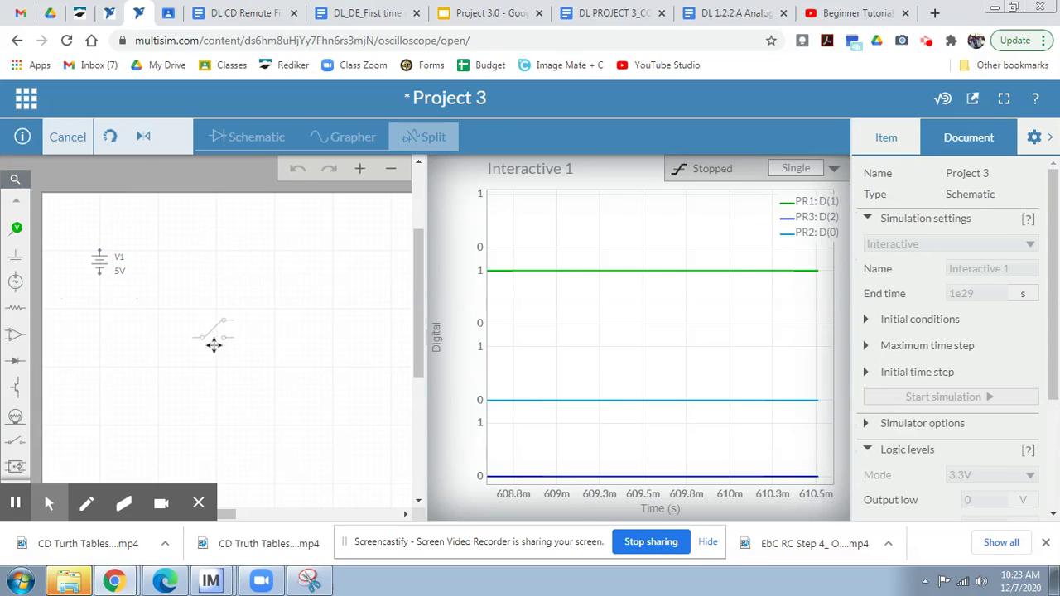
left_click(198, 315)
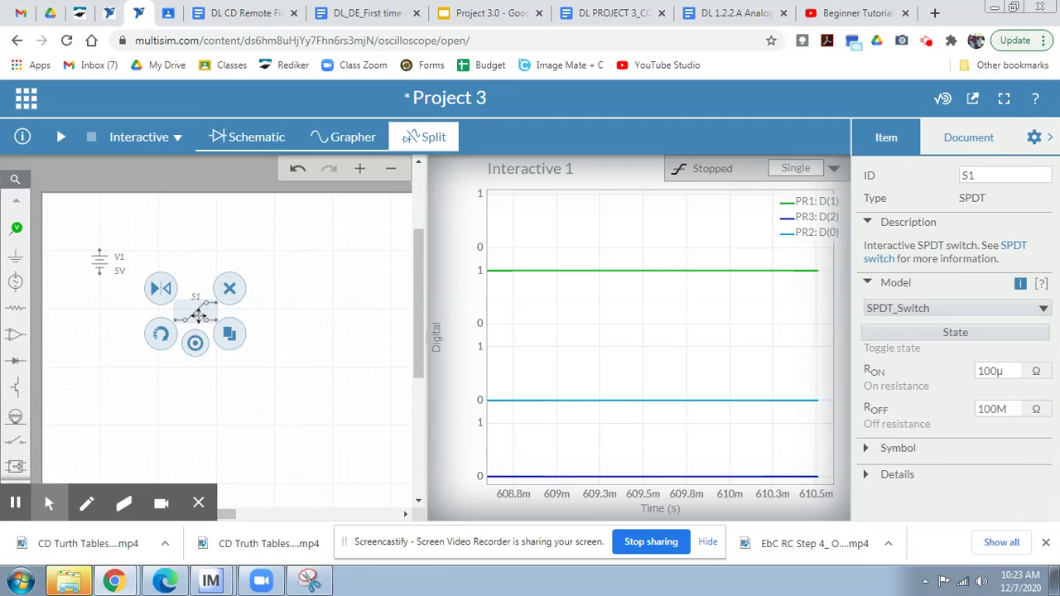
left_click(163, 294)
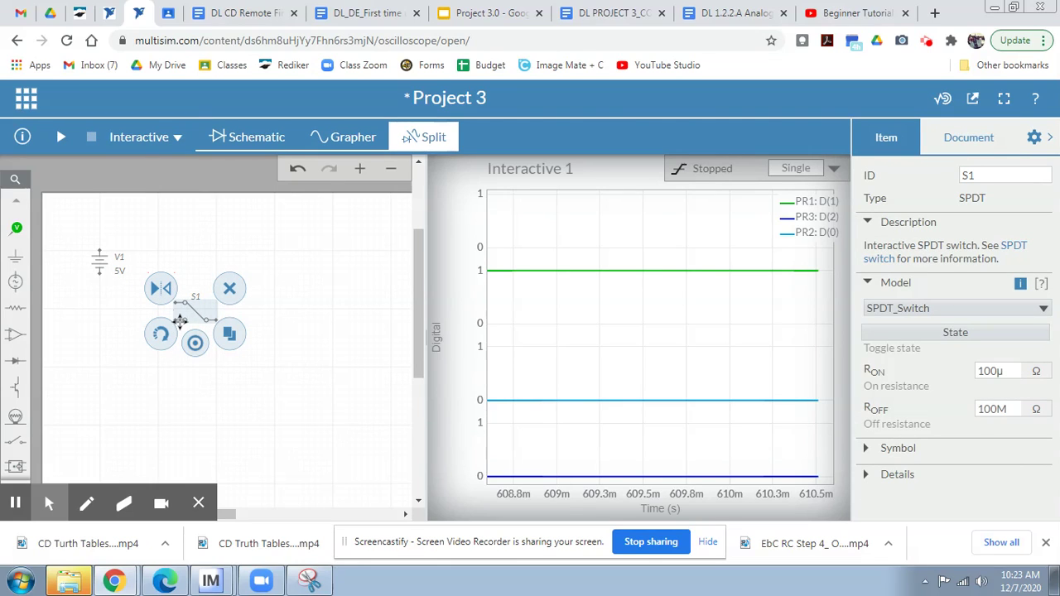
Place a ground below V1 and wire it to V1.
left_click(16, 179)
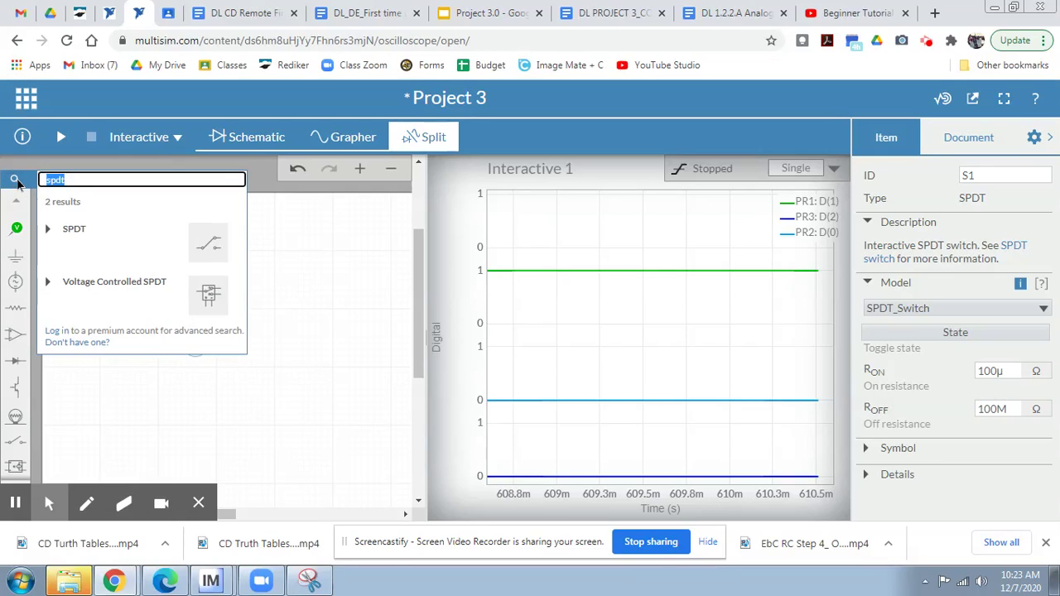
type("ground")
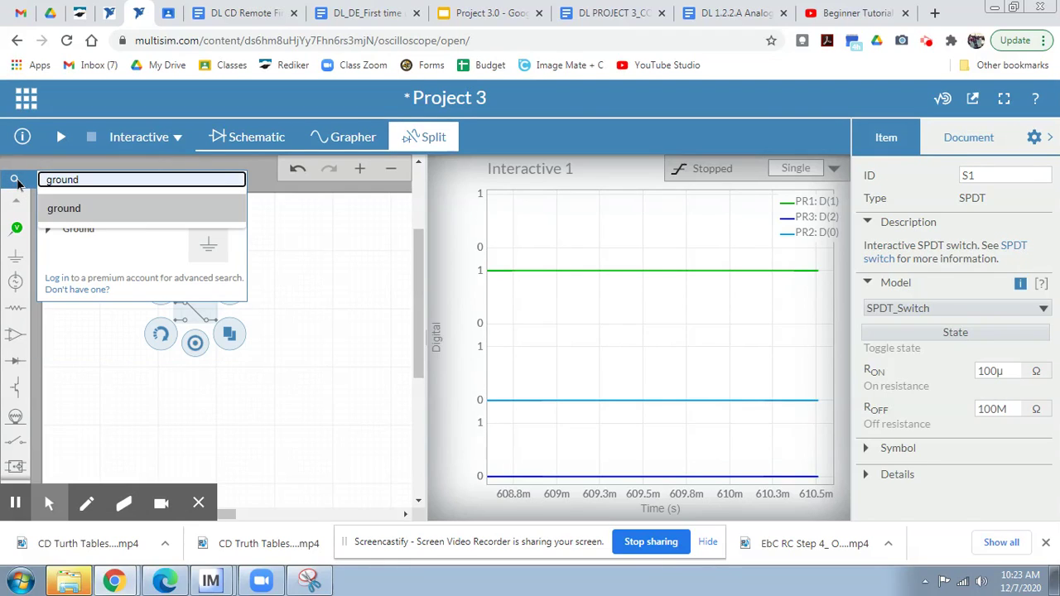
key("Return")
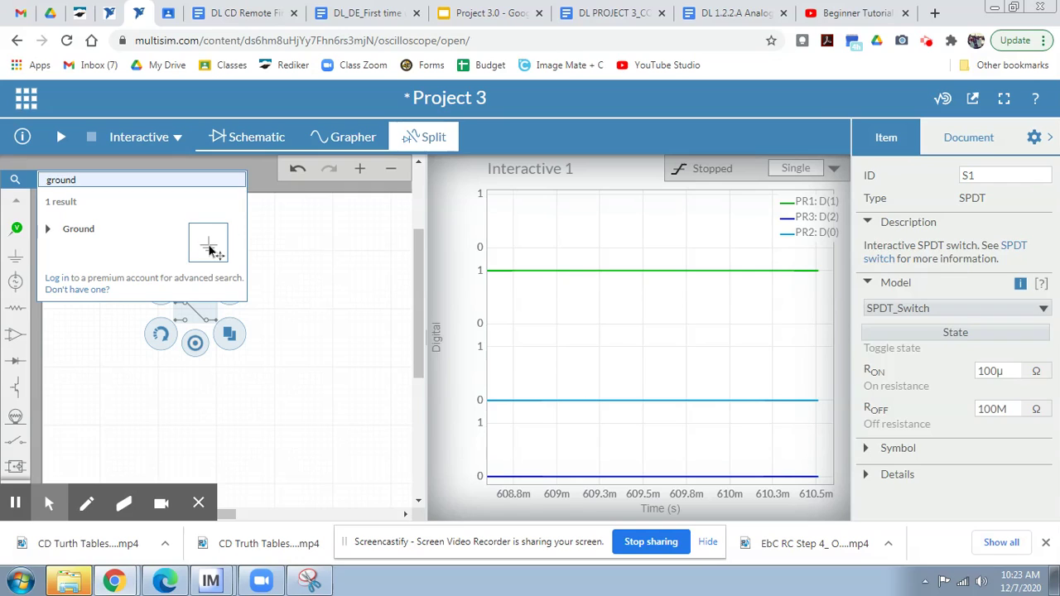
left_click(208, 243)
left_click(100, 458)
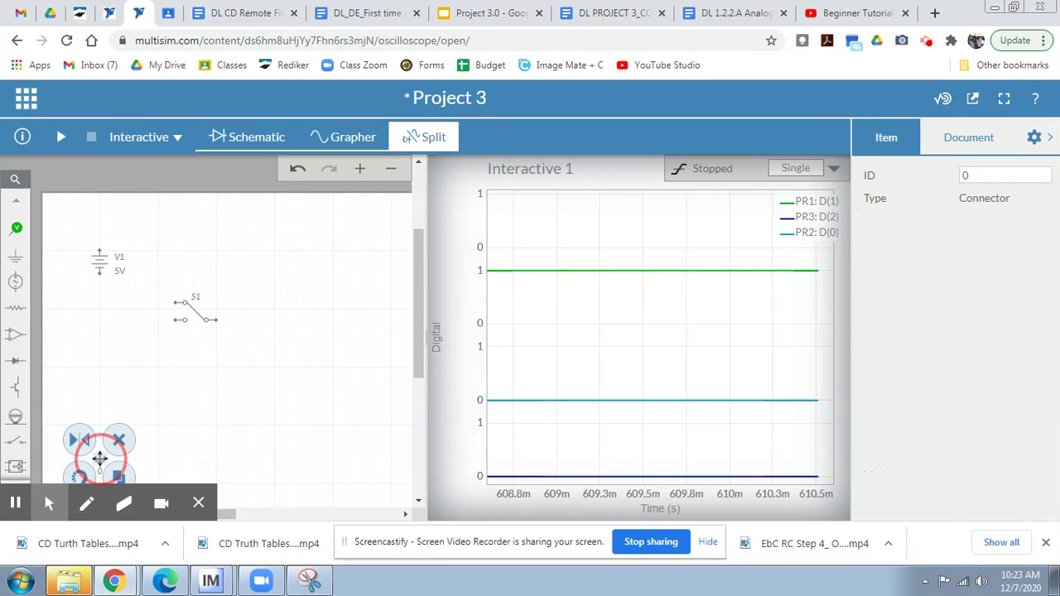
left_click(93, 442)
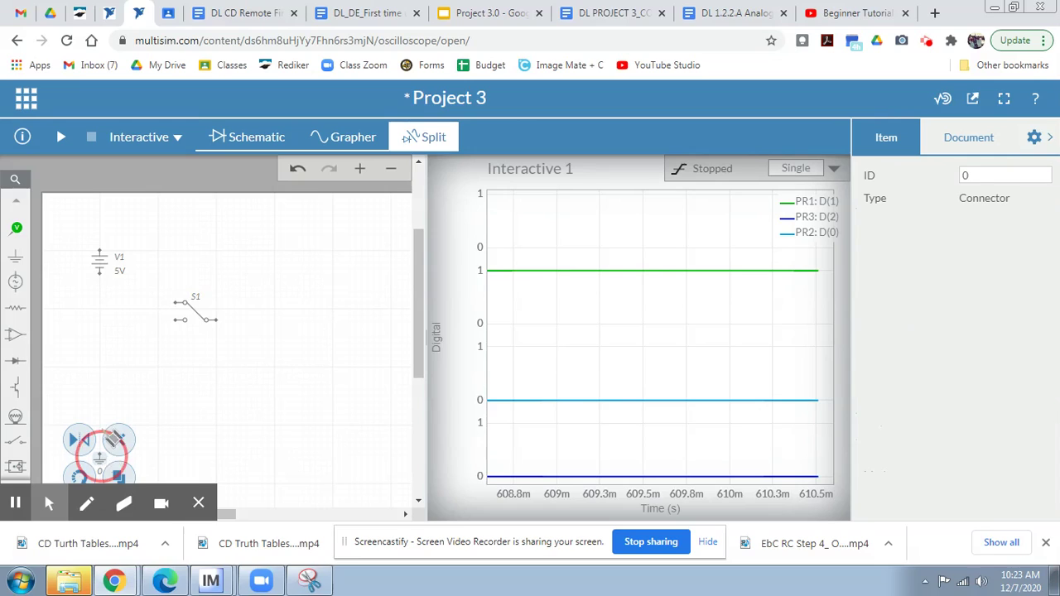
left_click(101, 275)
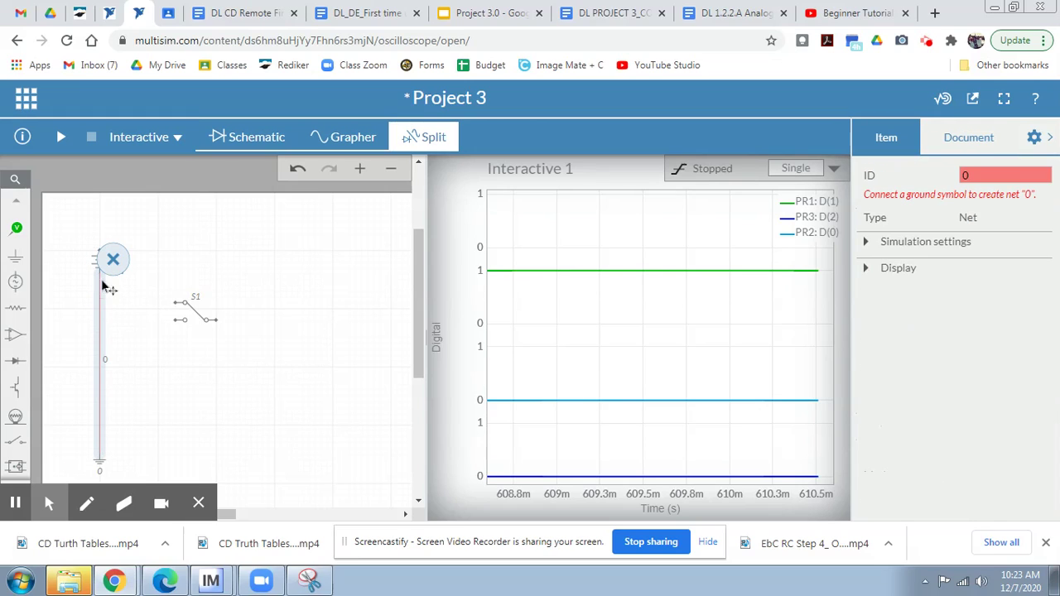
Wire S1's left terminal onto the ground wire.
left_click(181, 319)
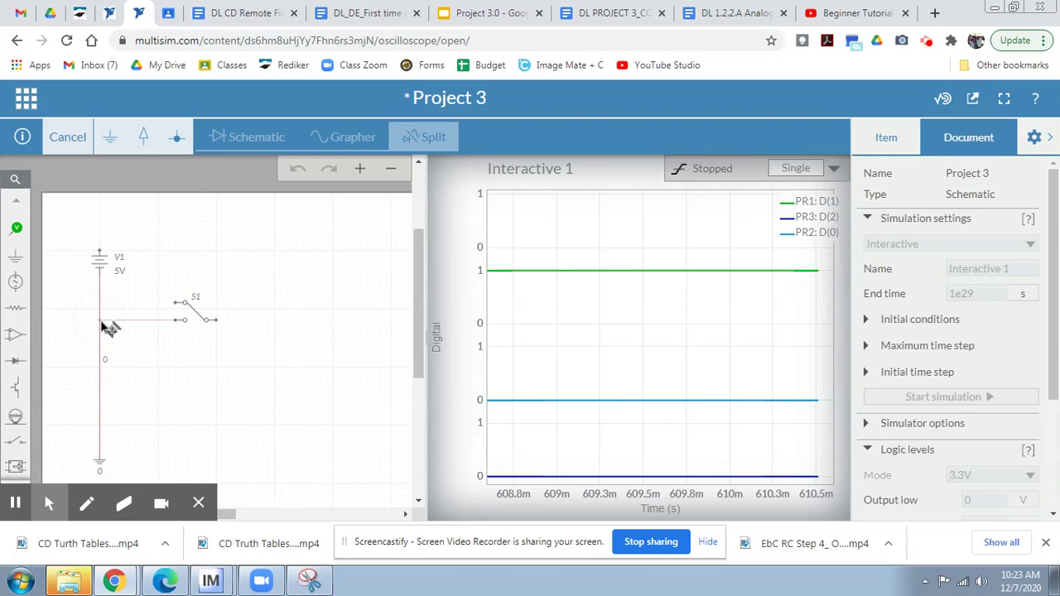
left_click(100, 321)
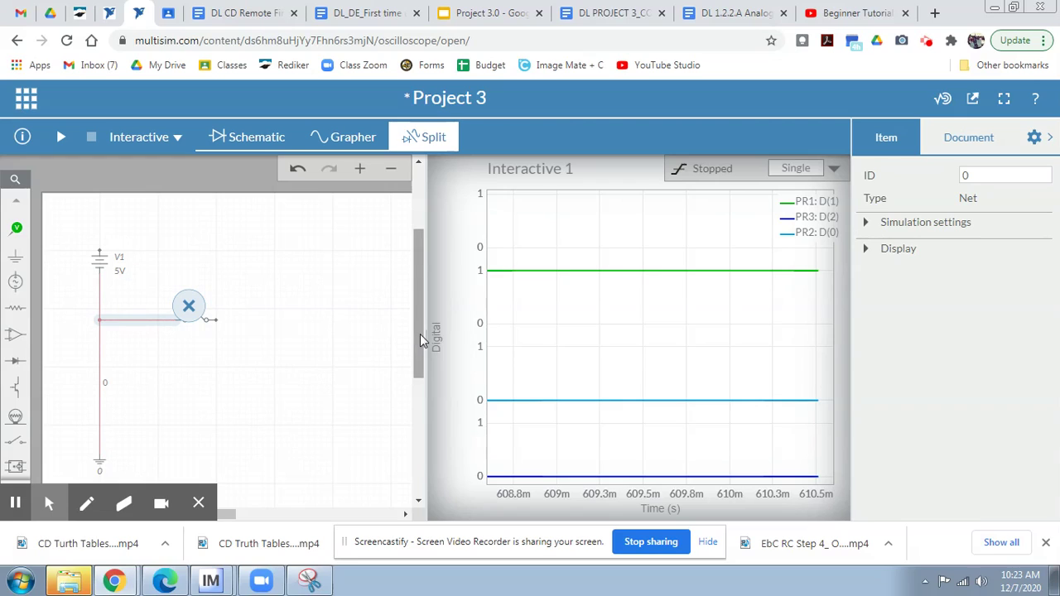
left_click_drag(420, 334, 420, 336)
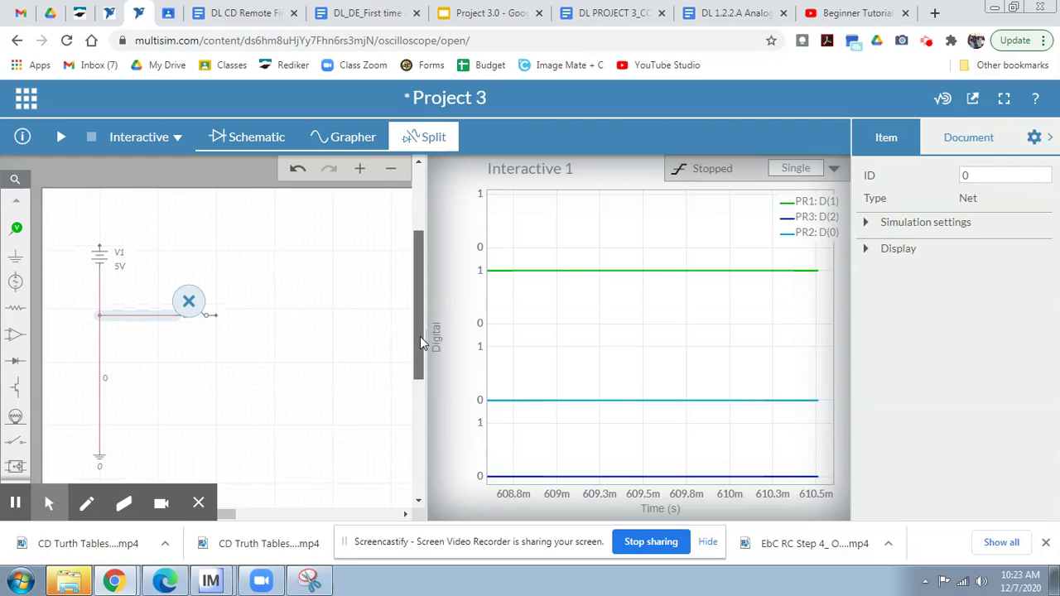
left_click(15, 181)
Search 'led', place LED1, and wire its lower pin to the ground wire.
type("led")
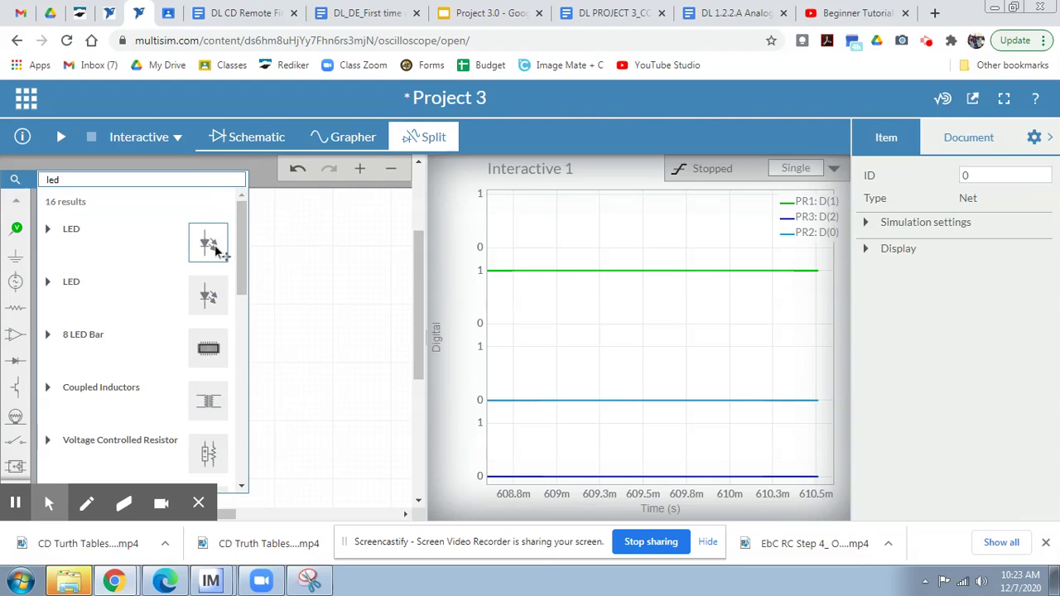
left_click(428, 412)
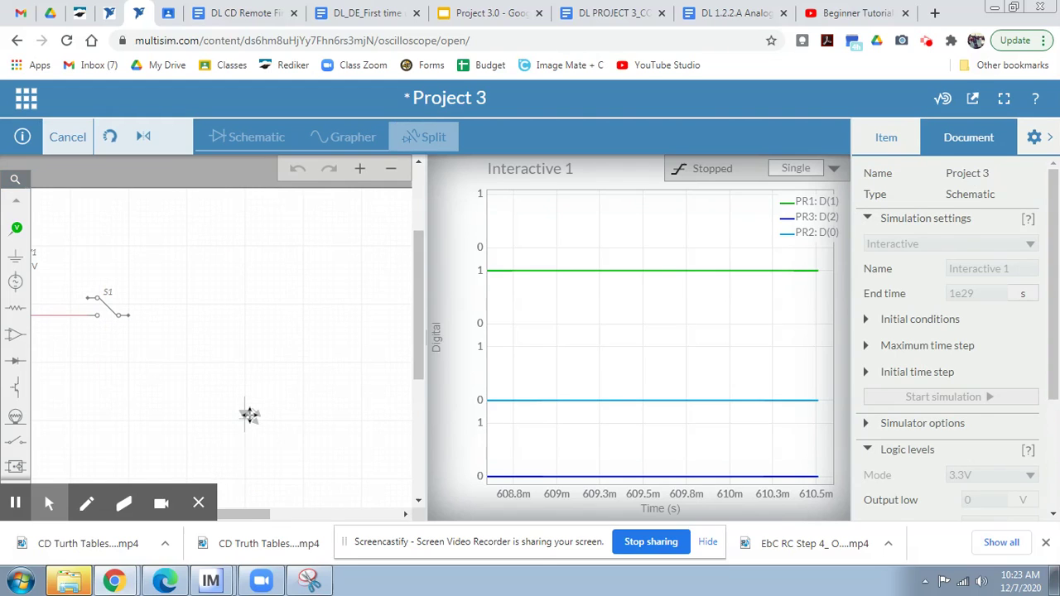
left_click(249, 415)
left_click(207, 518)
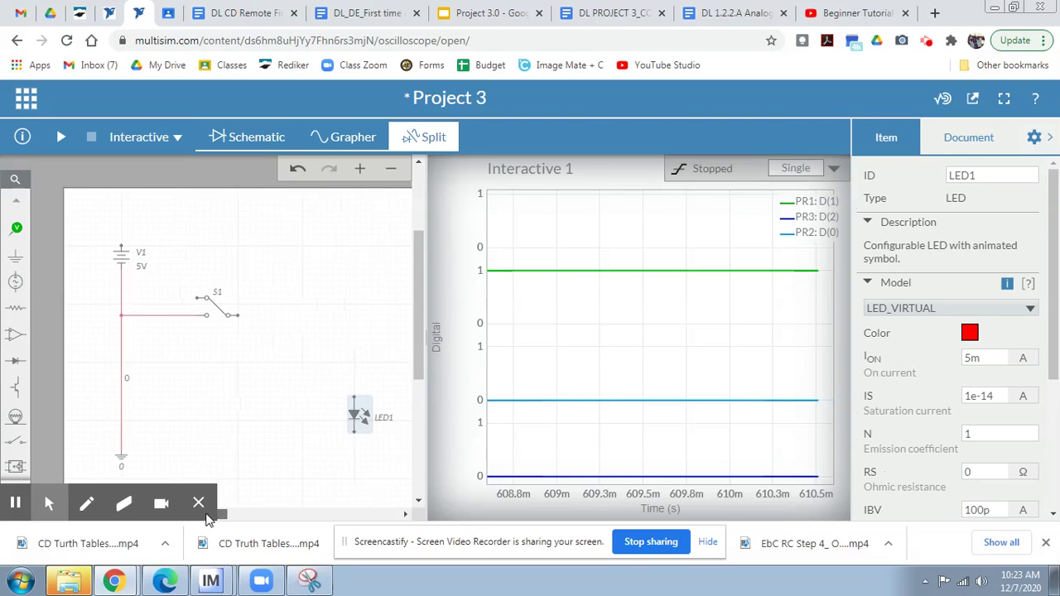
left_click(333, 416)
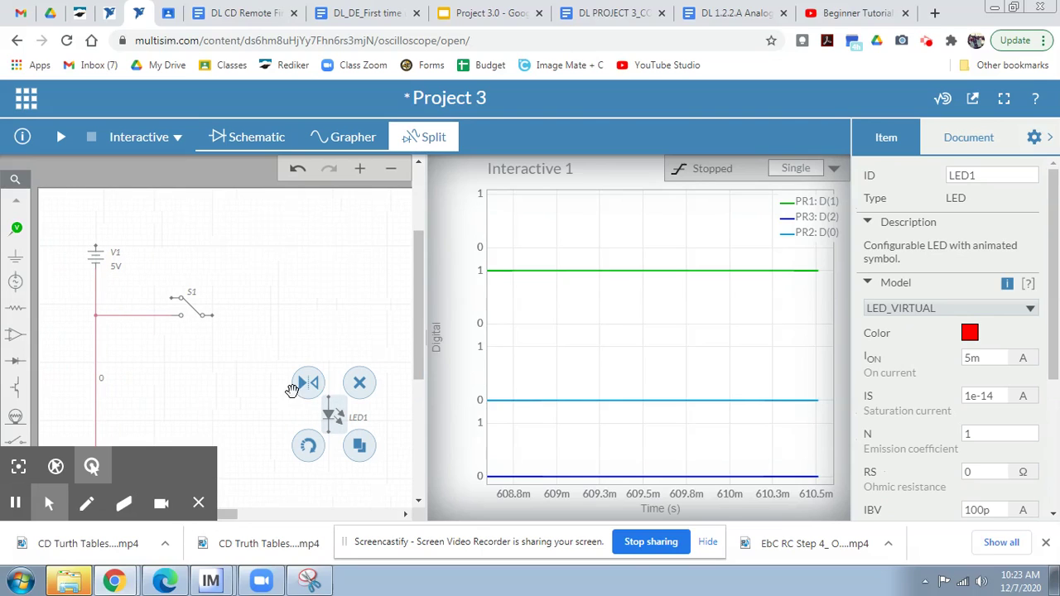
left_click(331, 435)
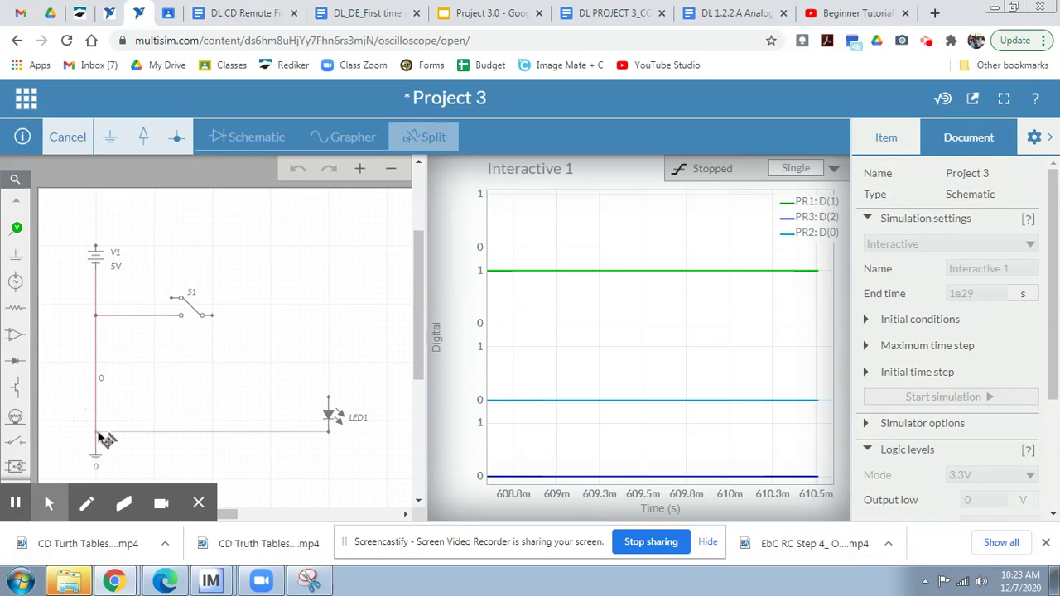
left_click(98, 437)
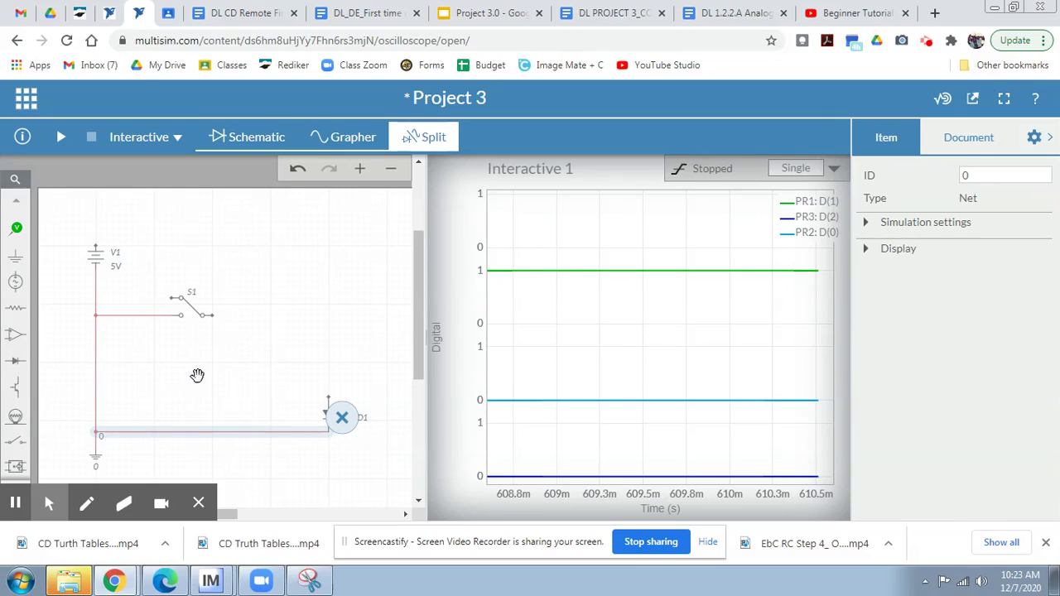
Wire S1's right terminal to LED1's upper pin and S1's upper terminal to V1's top.
left_click(212, 315)
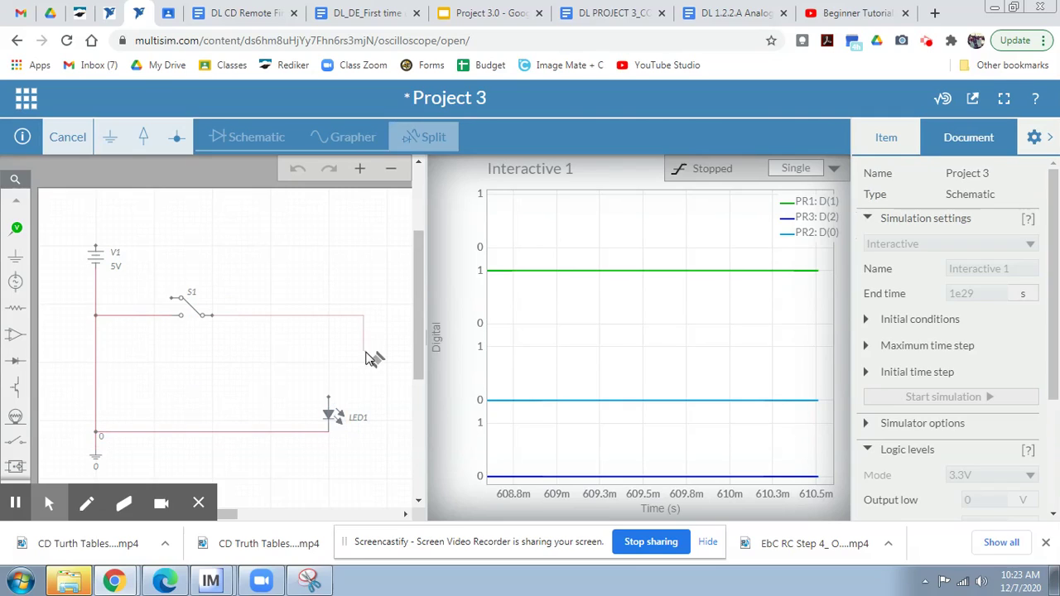
left_click(330, 397)
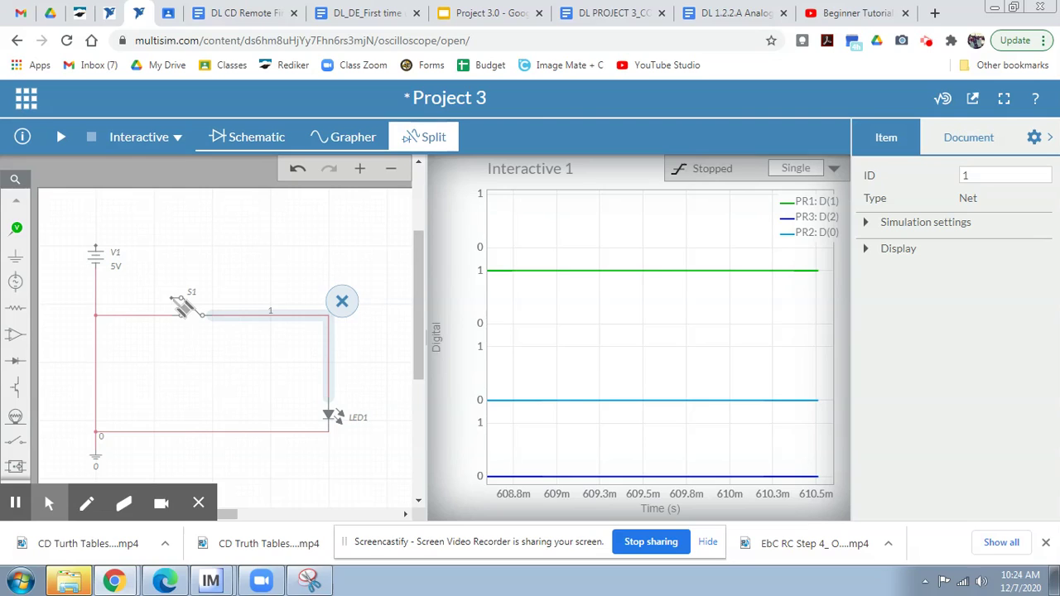
left_click(180, 298)
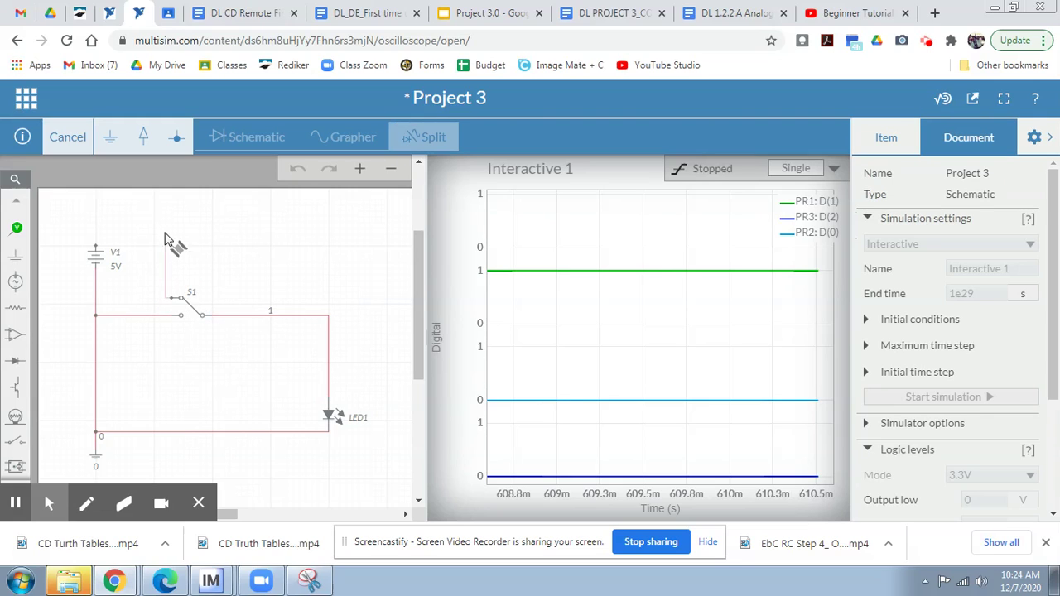
left_click(96, 253)
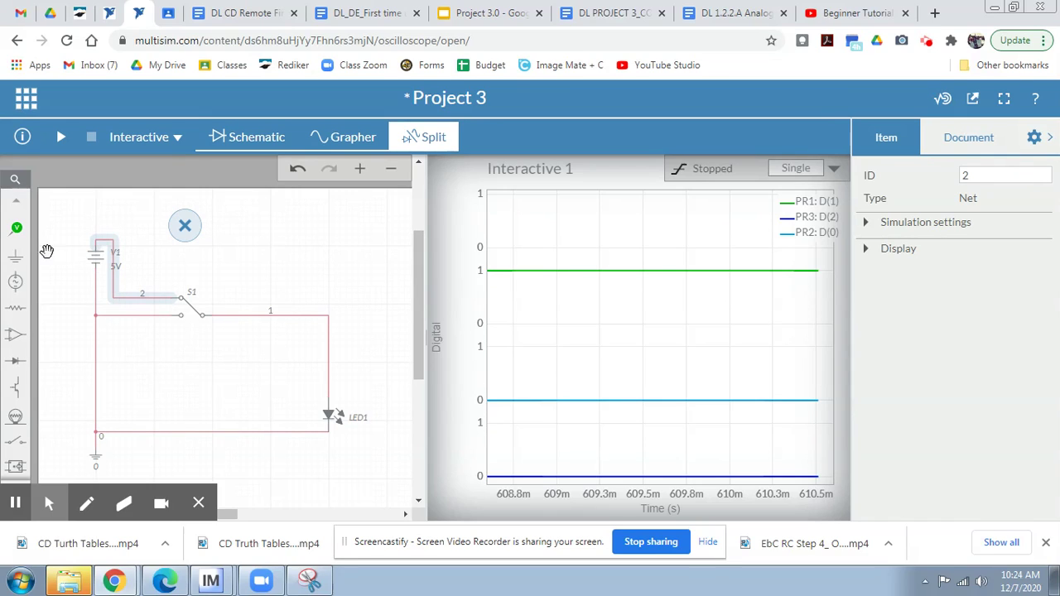
Place digital probe PR1 on the V1–S1 wire from the Analysis and annotation palette.
left_click(15, 230)
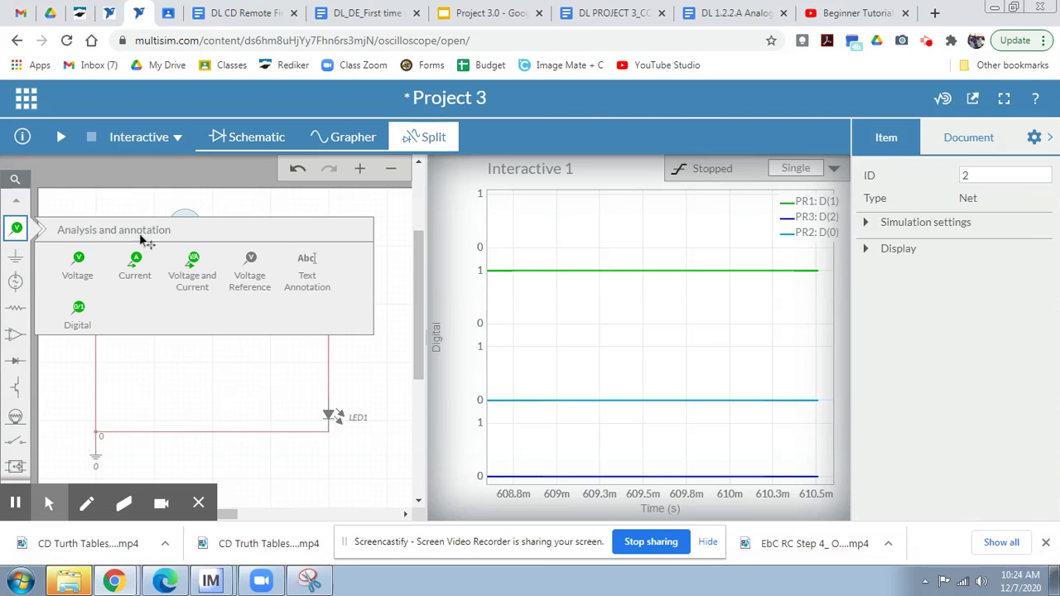
left_click(78, 314)
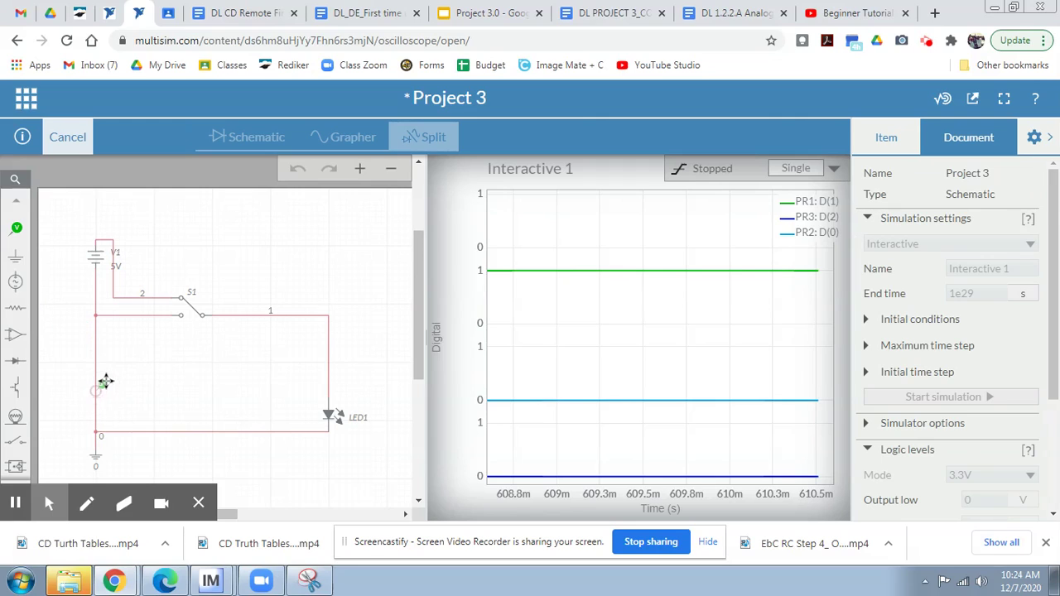
left_click(127, 307)
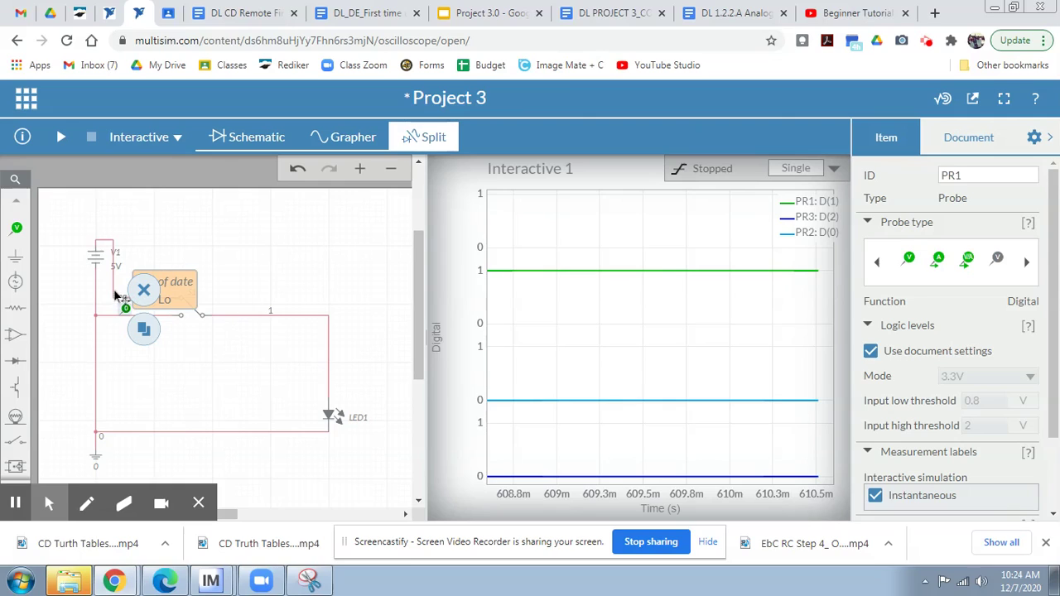
left_click_drag(116, 299, 190, 242)
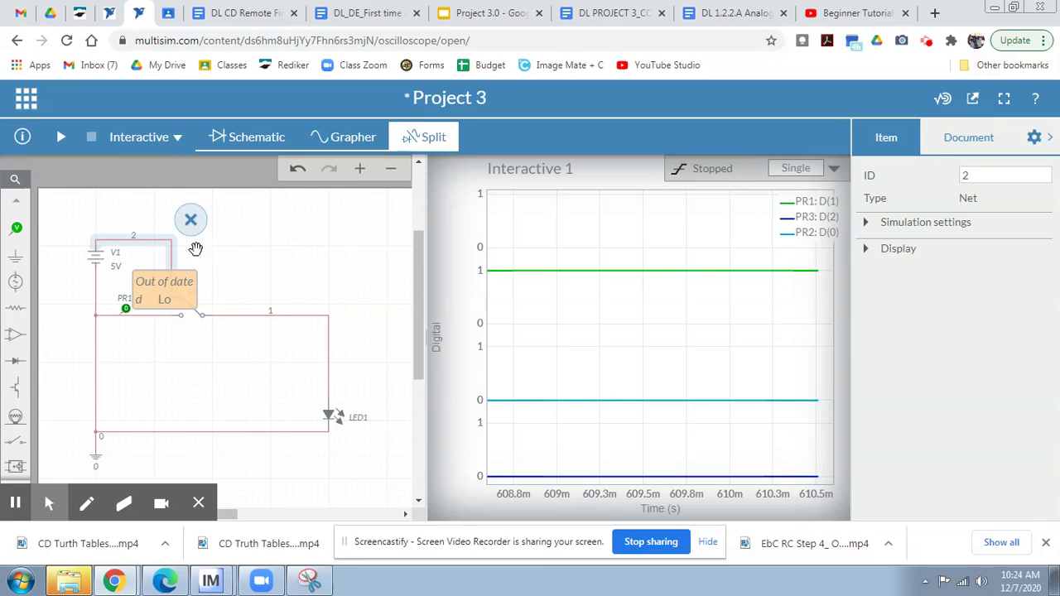
Place a digital probe on the top wire, then duplicate it as PR3 beside LED1 and PR4 on the bottom wire.
left_click(17, 228)
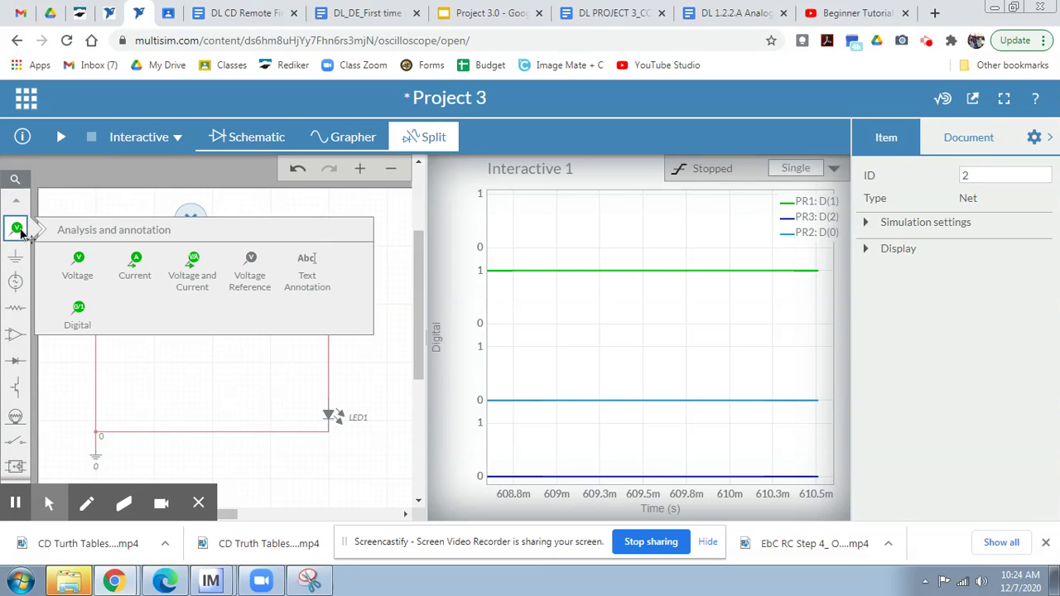
left_click(80, 313)
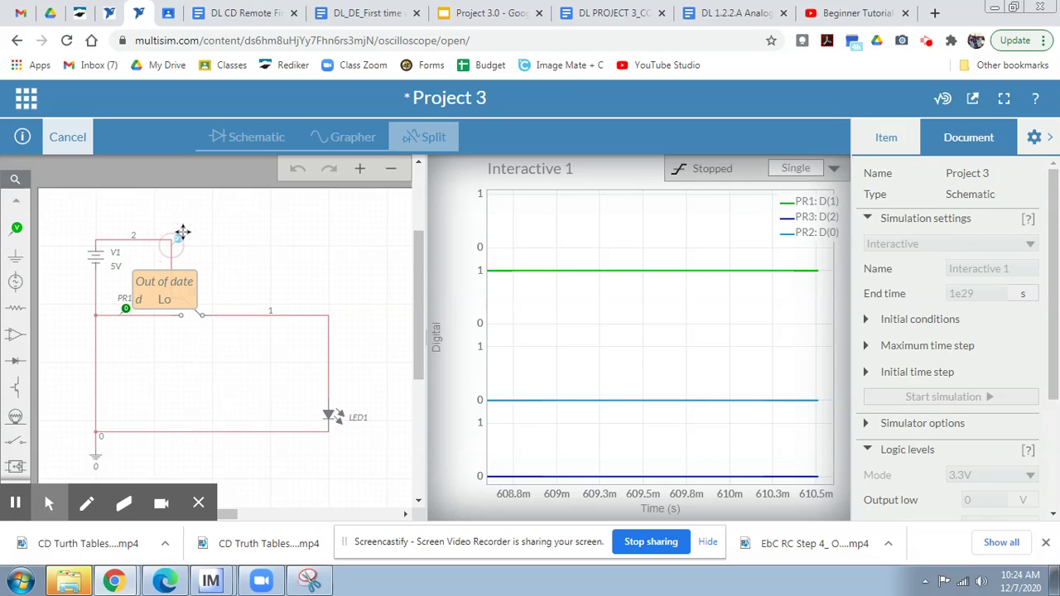
left_click(181, 230)
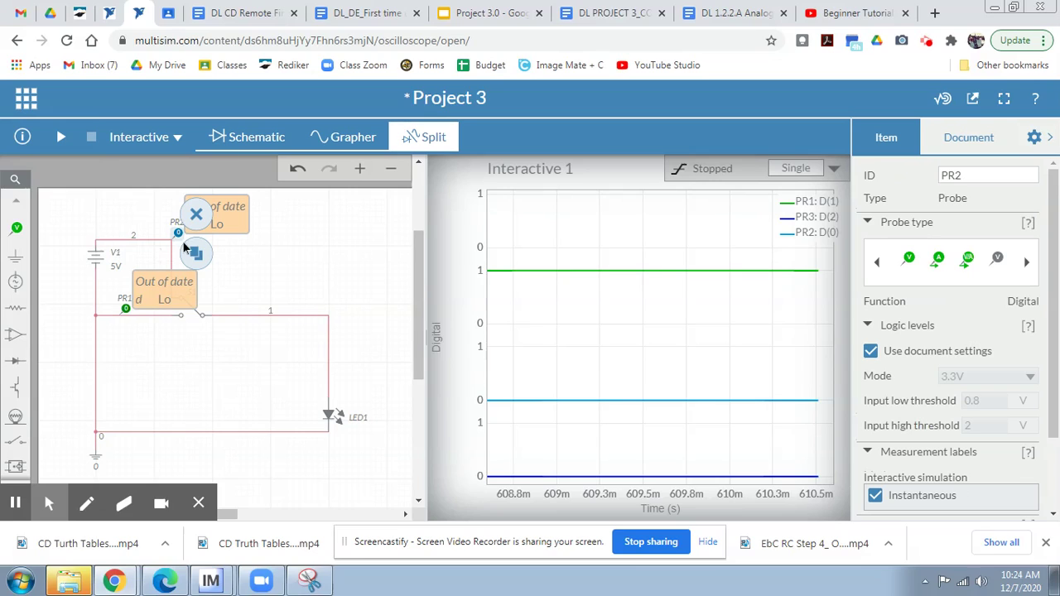
left_click(198, 256)
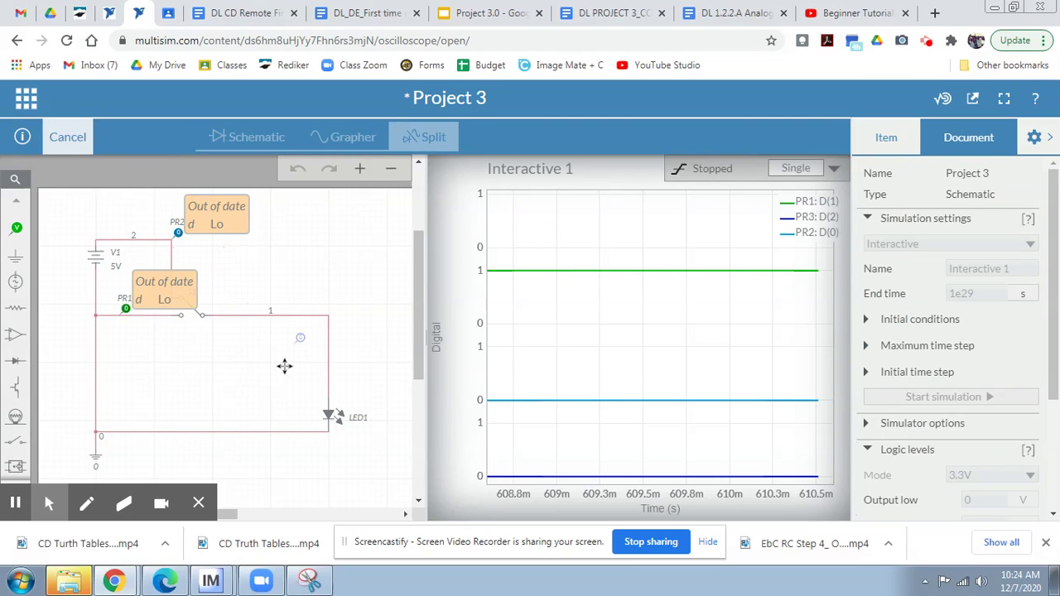
left_click(334, 372)
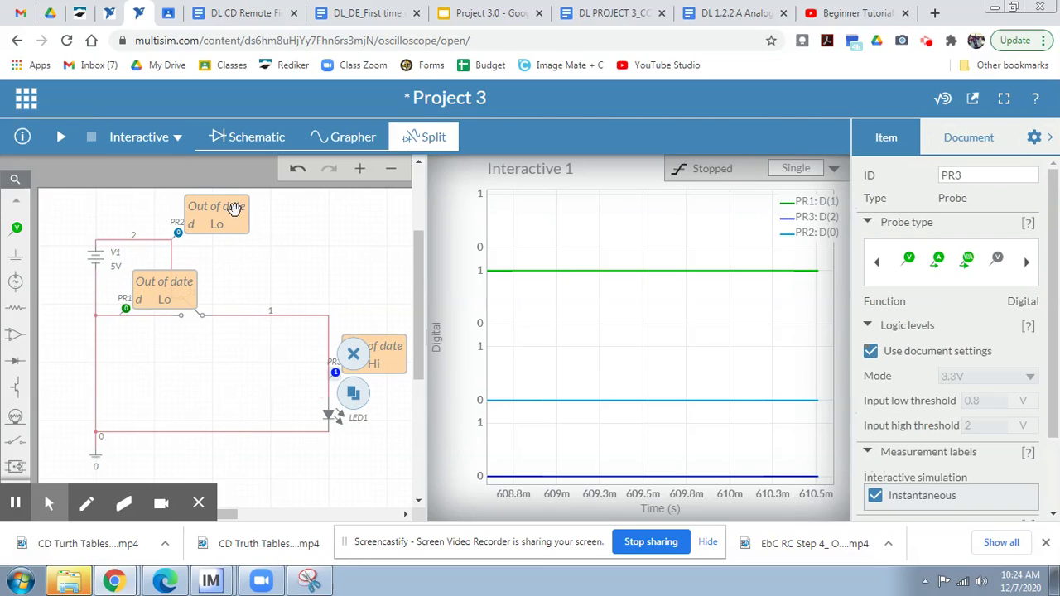
left_click(354, 394)
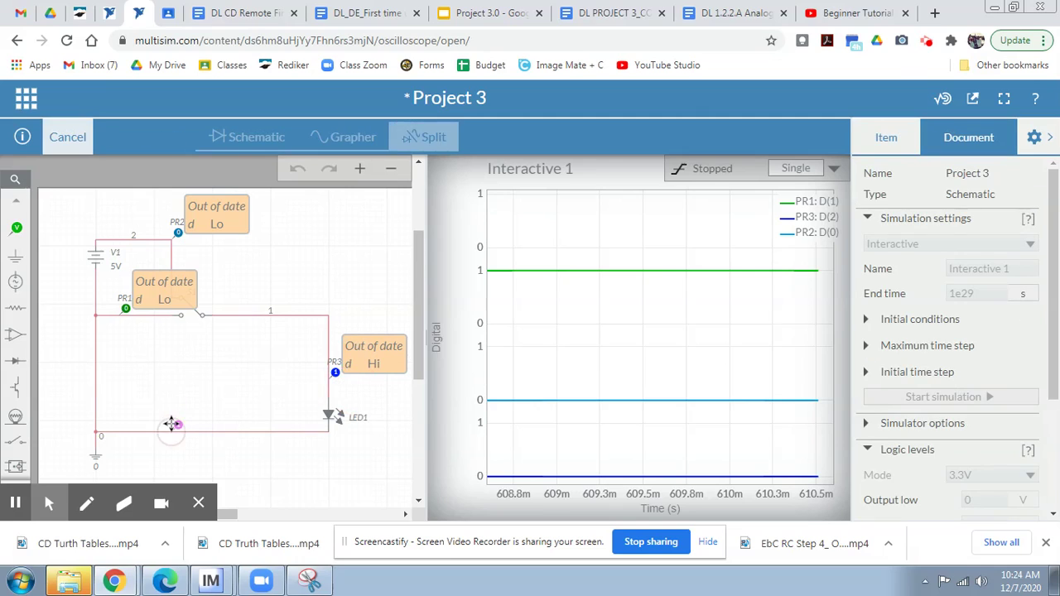
left_click(171, 424)
left_click(359, 487)
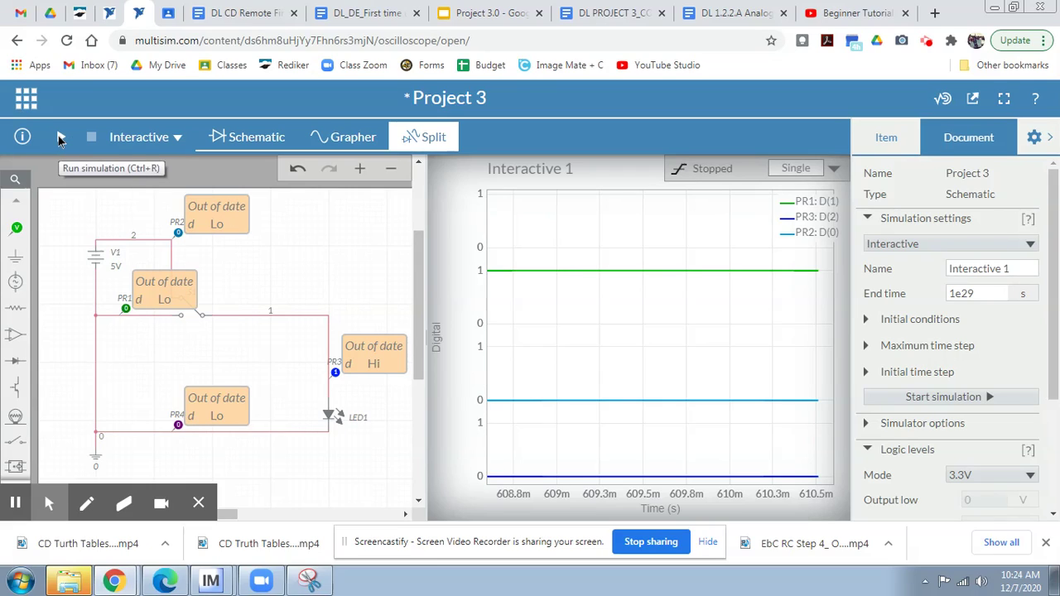
Run the simulation and toggle S1 off and back on, watching LED1 and the probes.
left_click(59, 137)
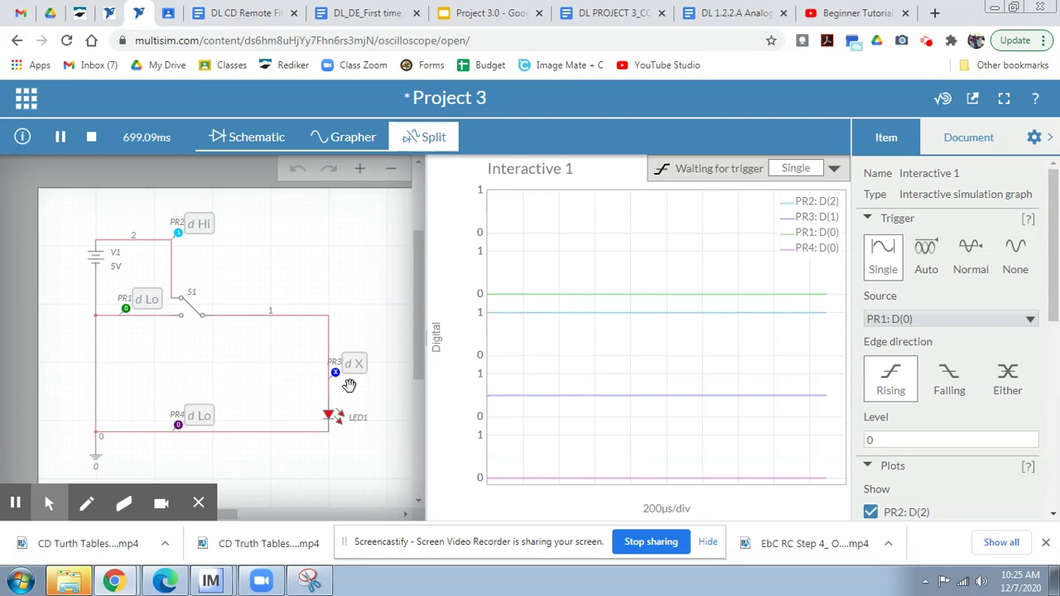
left_click_drag(335, 371, 333, 349)
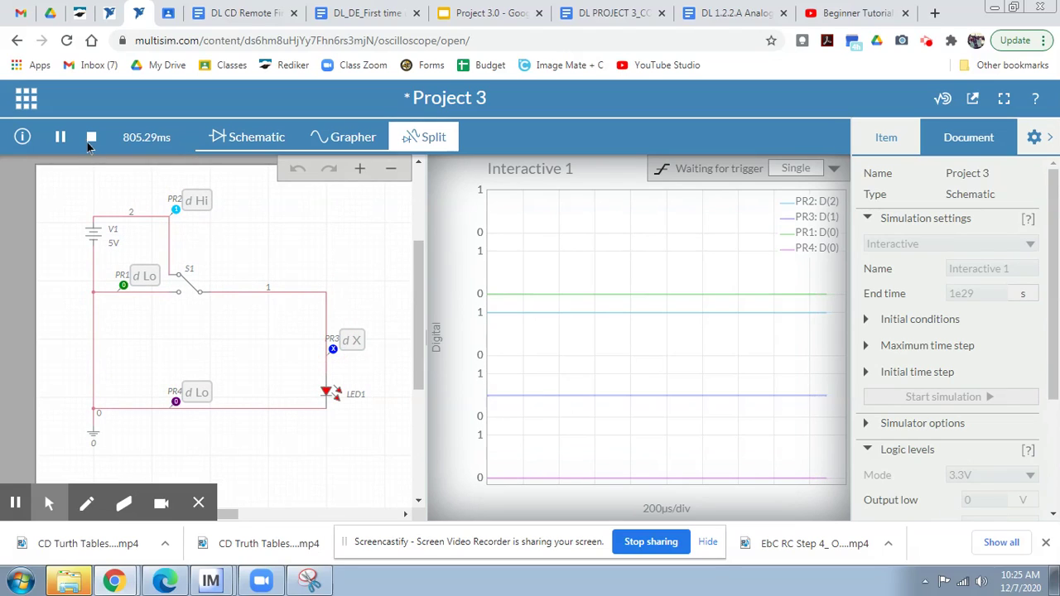
left_click(188, 283)
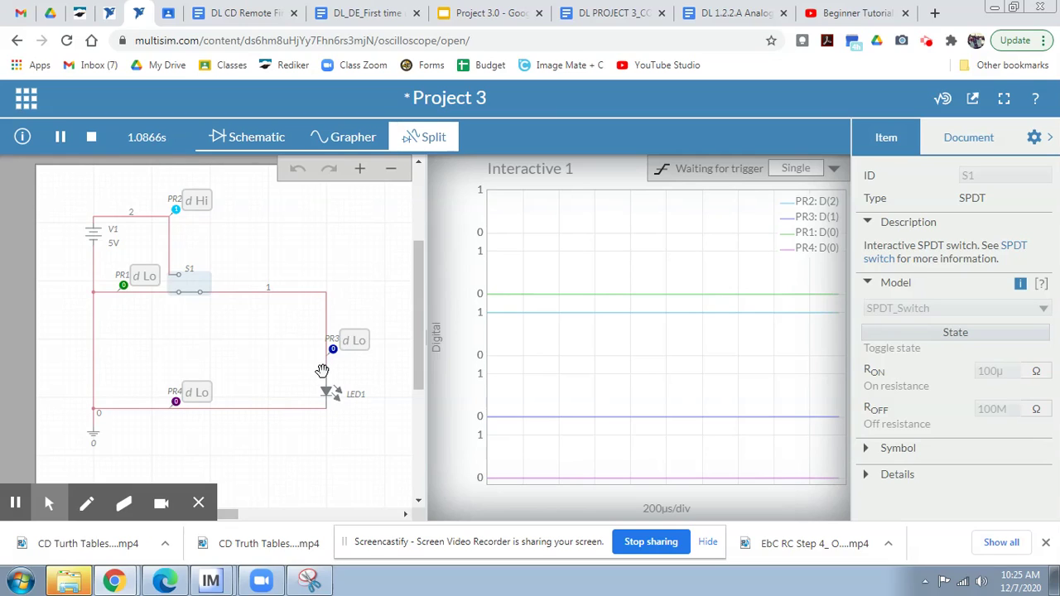
left_click(187, 287)
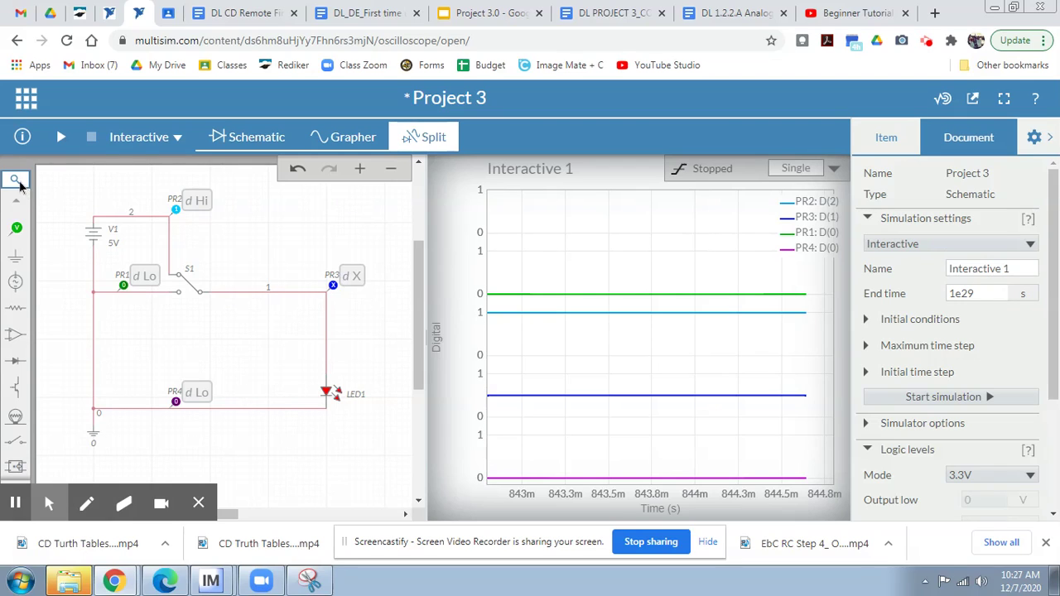
Duplicate S1 as S2 below it, wiring its left terminal to the left wire and upper terminal to 5V.
left_click(189, 290)
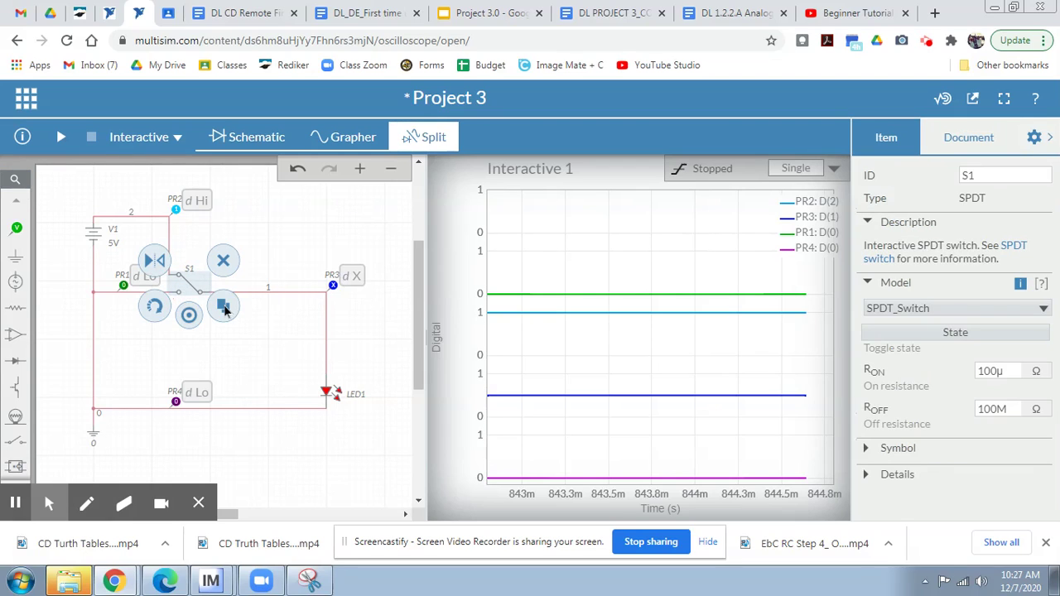
left_click(223, 308)
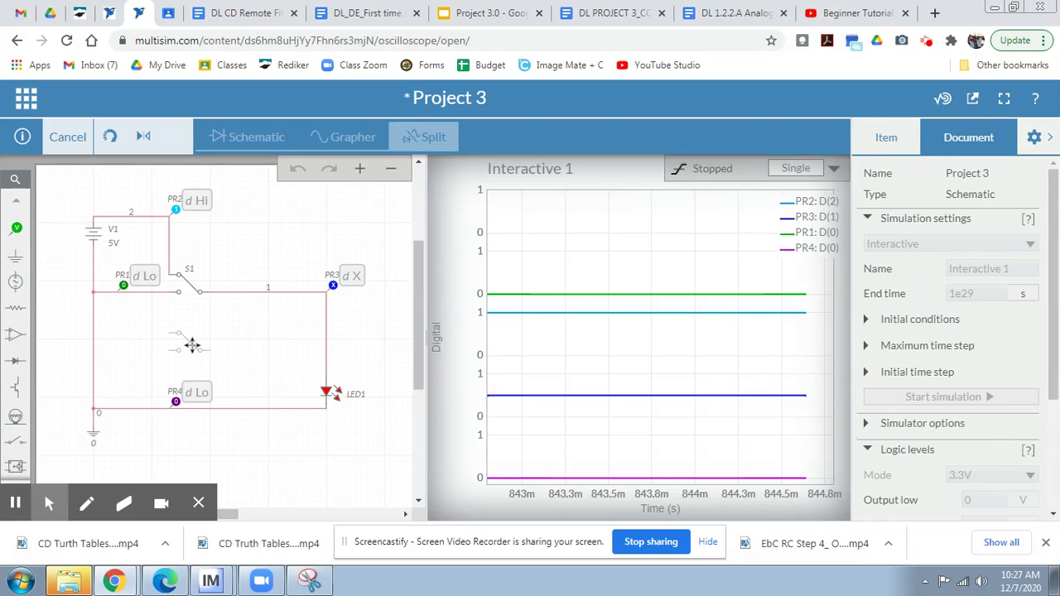
left_click(192, 344)
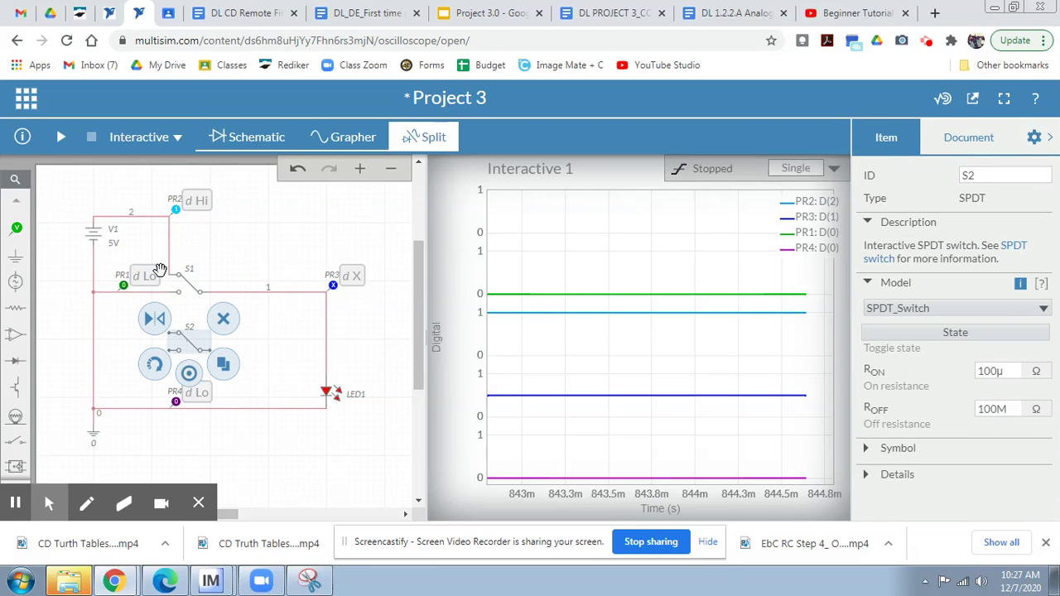
left_click(115, 342)
left_click(172, 349)
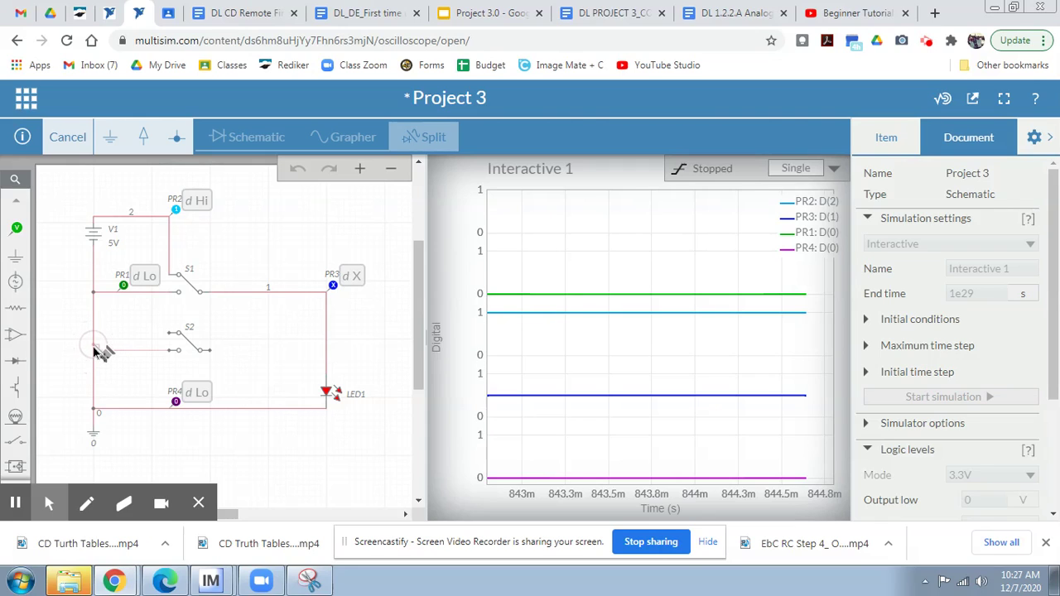
left_click(94, 351)
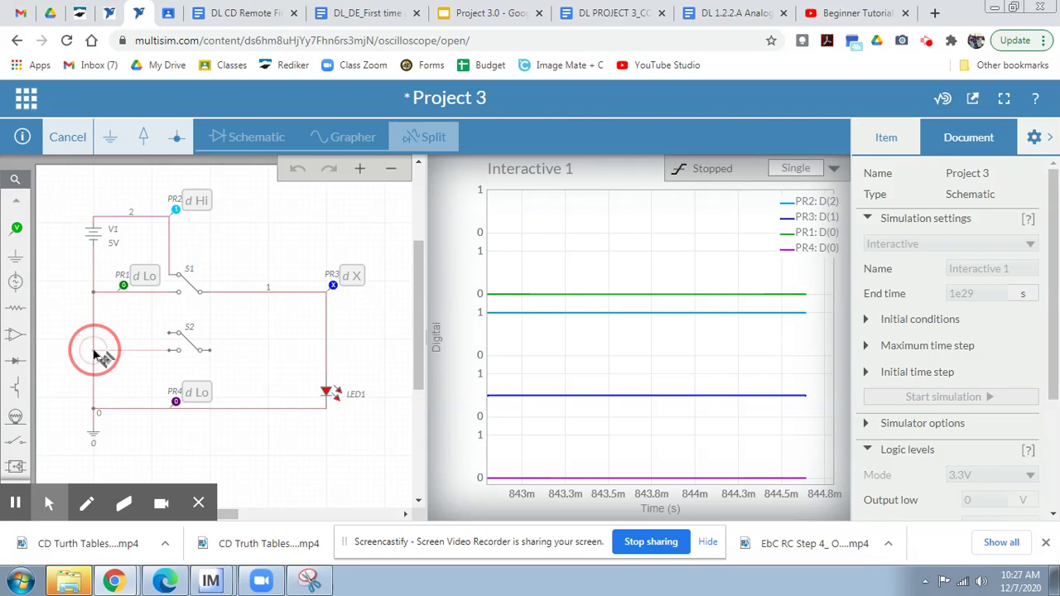
left_click(239, 315)
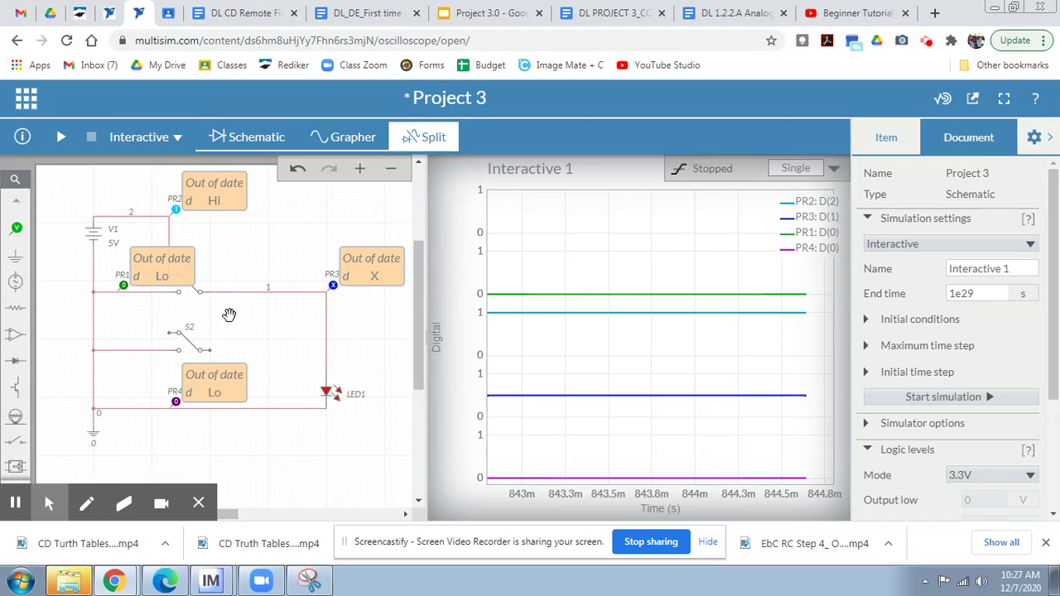
left_click(177, 333)
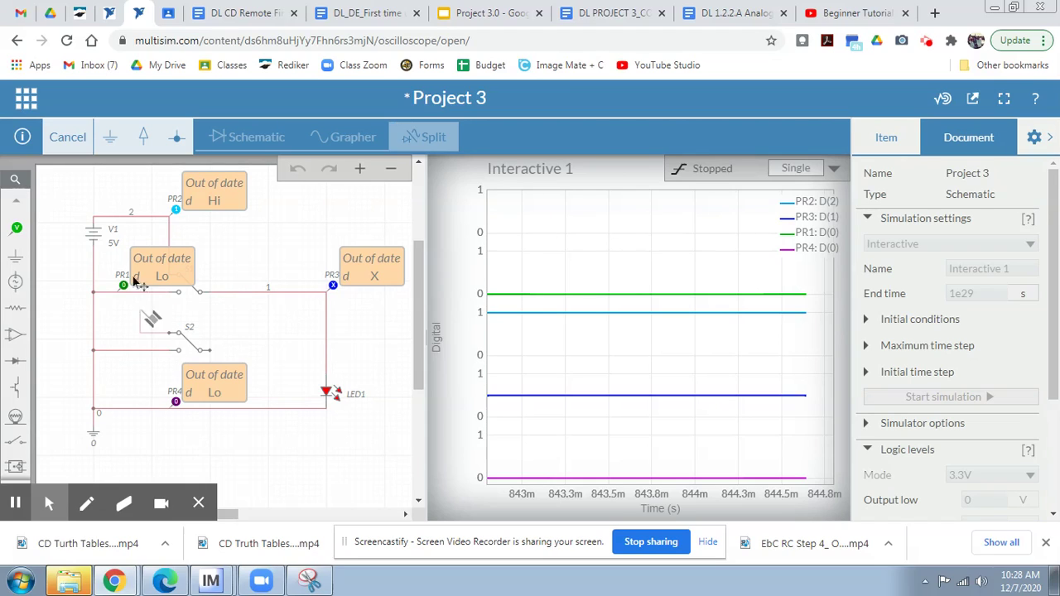
left_click(142, 217)
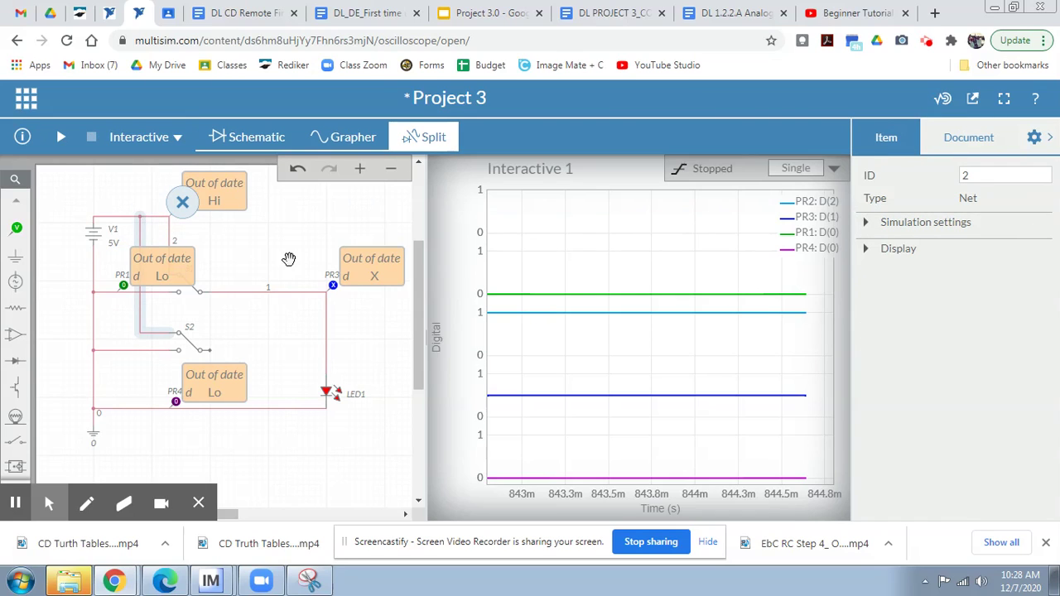
Duplicate LED1 and place the copy, LED2, to its left.
left_click(326, 391)
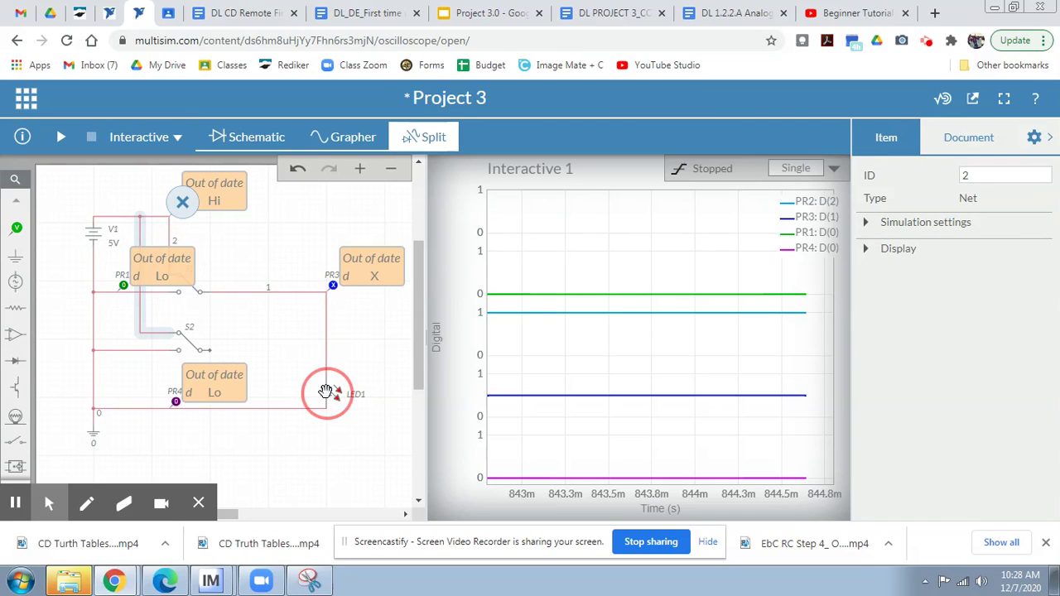
left_click(357, 423)
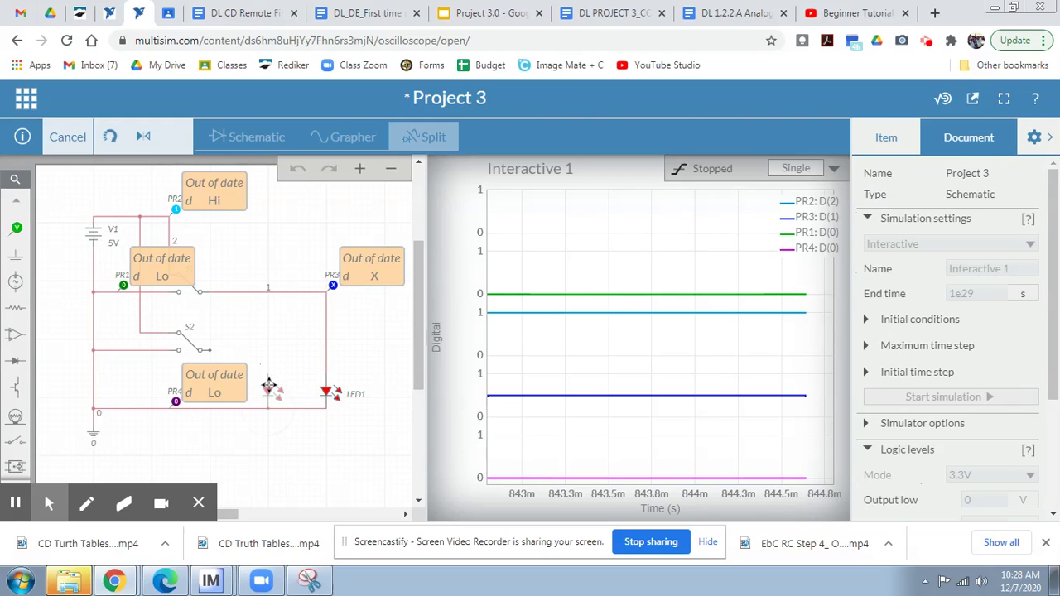
left_click(269, 386)
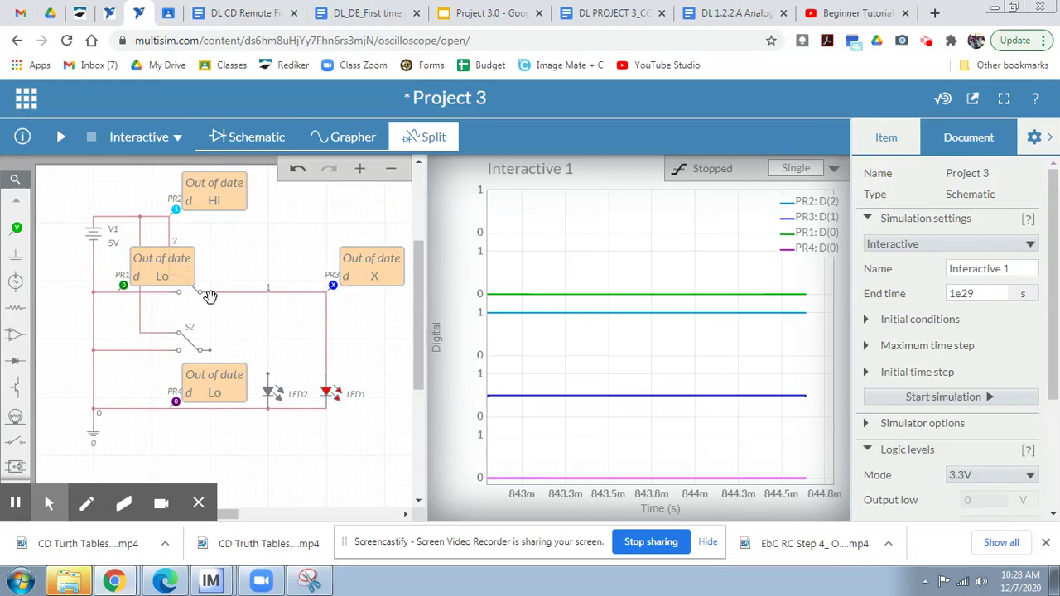
Search 'inverter', place it right of S2, and wire S2 → inverter input, inverter output → LED2.
left_click(19, 182)
type("inverter")
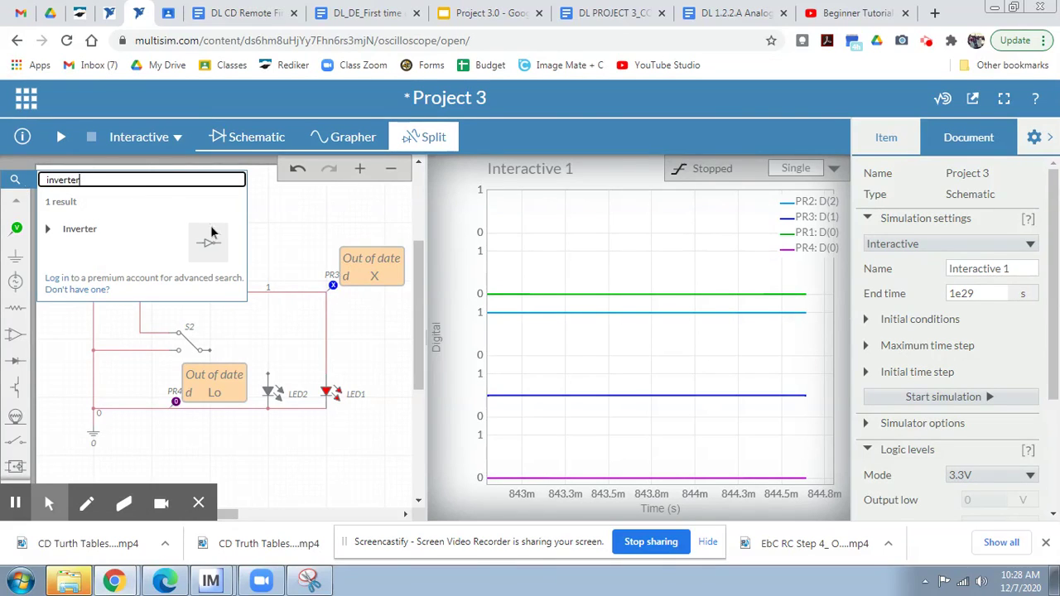
left_click(211, 236)
left_click(244, 350)
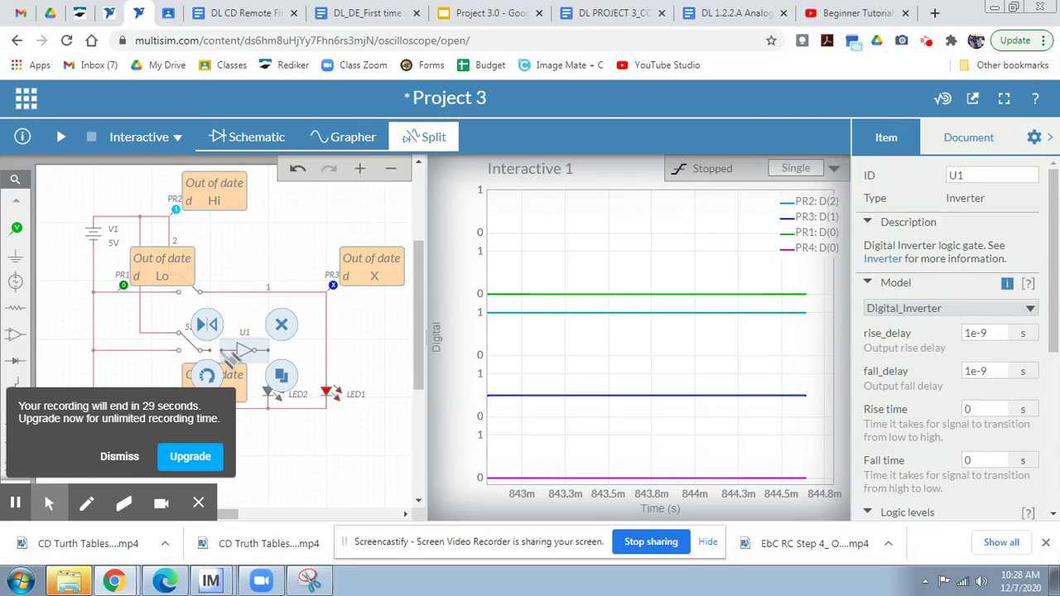
left_click(217, 351)
left_click(212, 351)
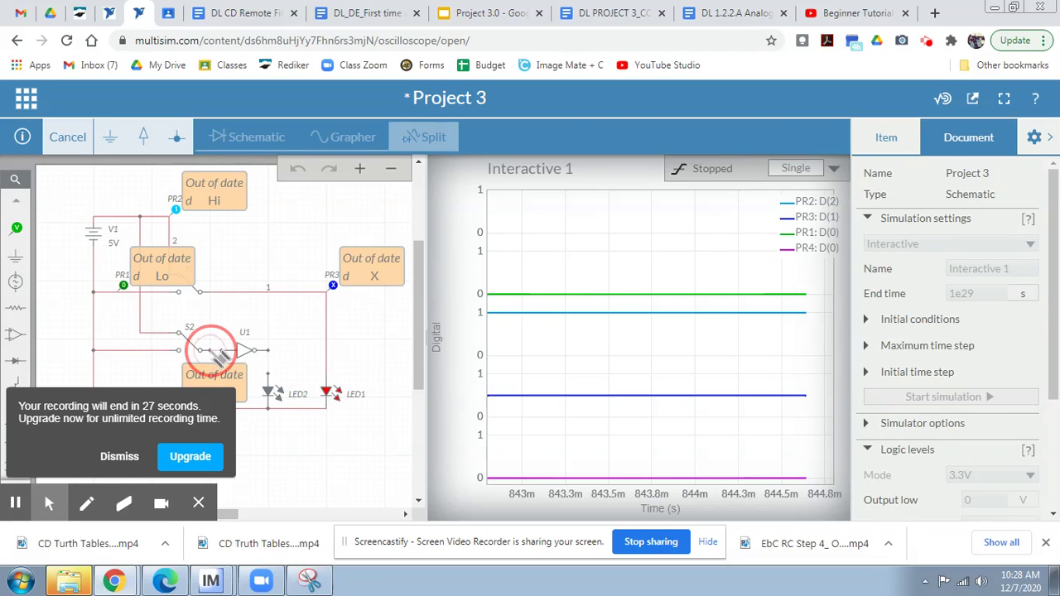
left_click(269, 351)
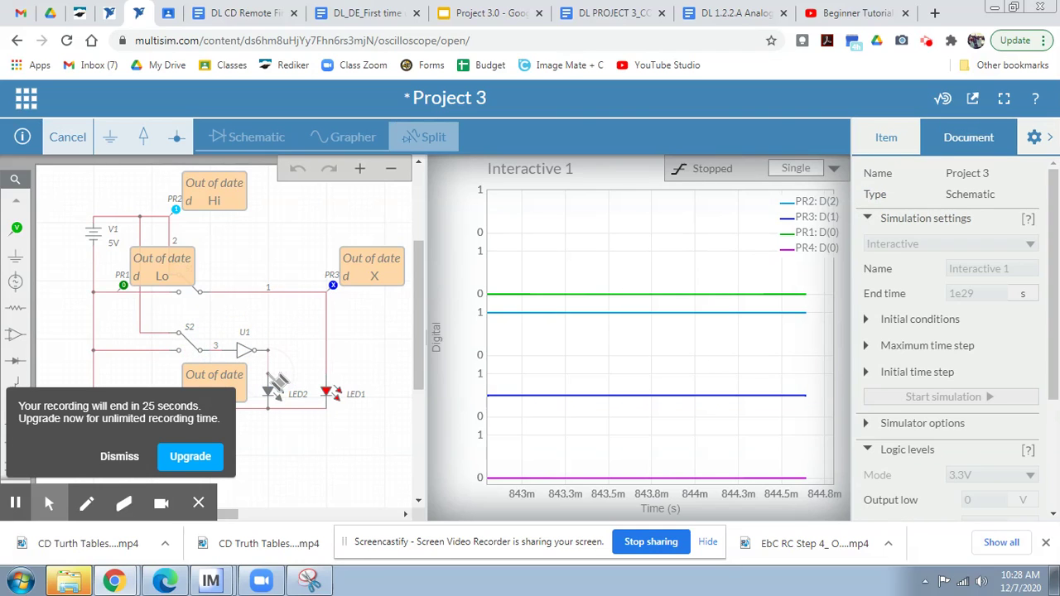
left_click(275, 382)
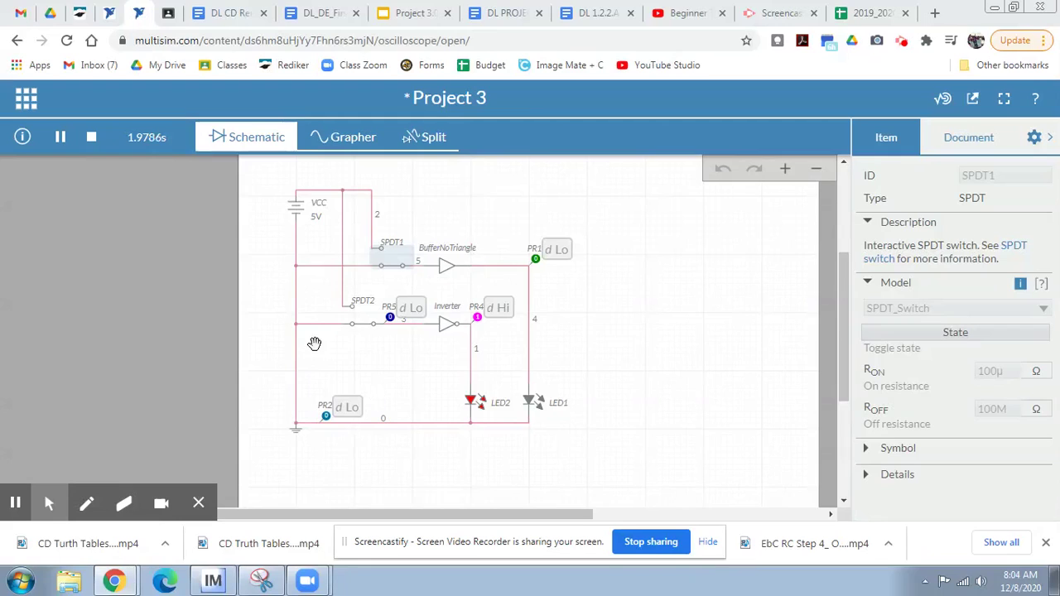
left_click(479, 240)
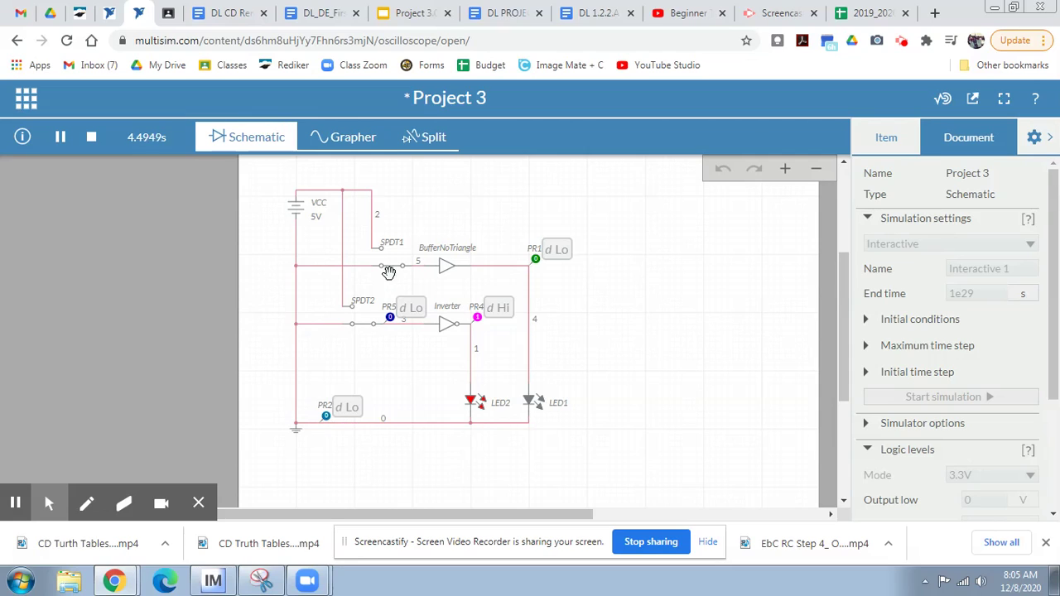
Toggle SPDT2 then SPDT1 during simulation so LED2 goes dark and LED1 lights.
left_click(361, 328)
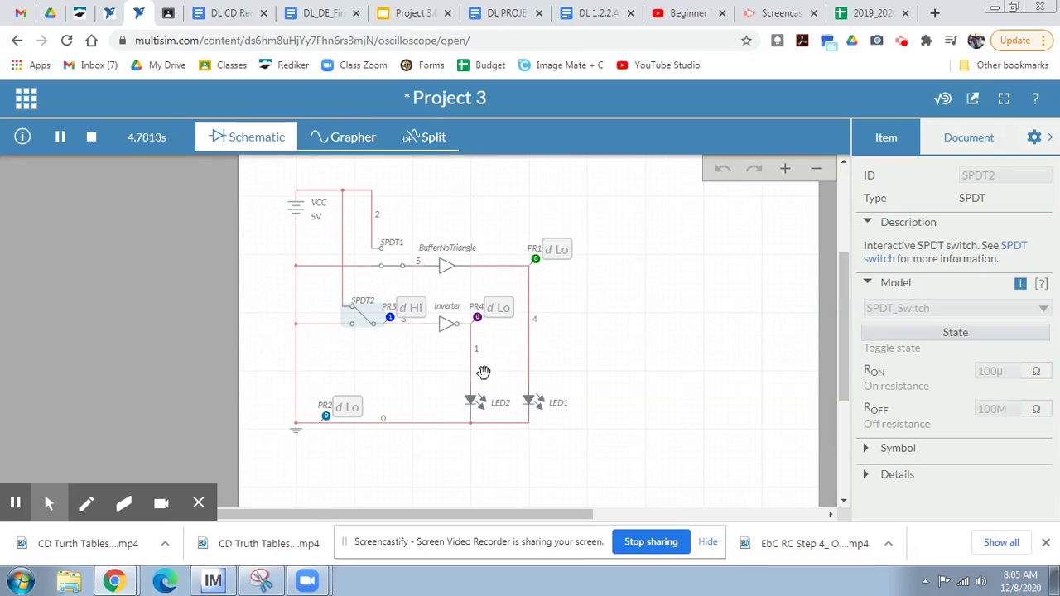
left_click(389, 268)
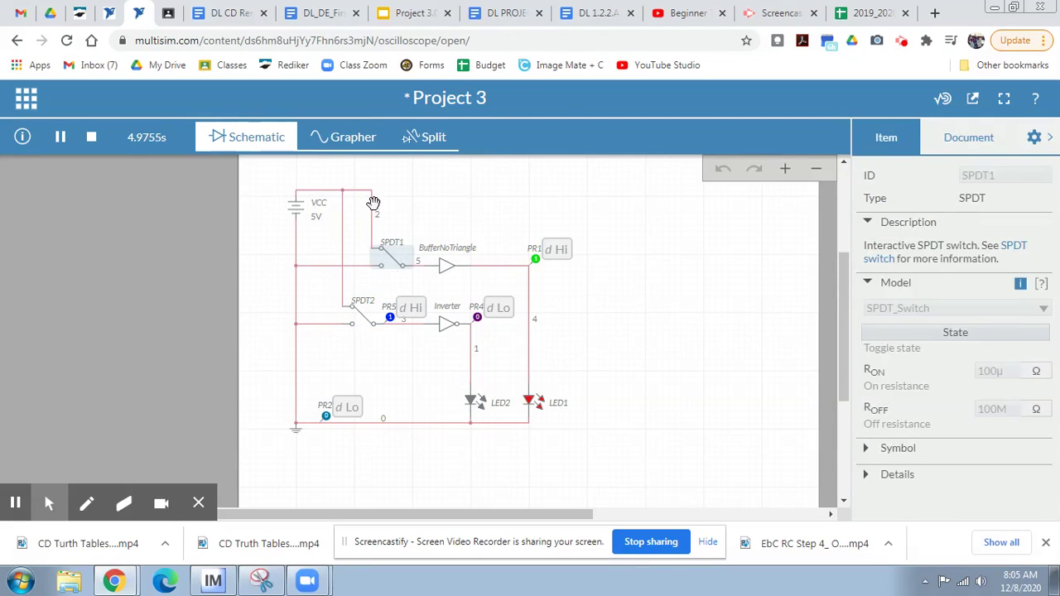